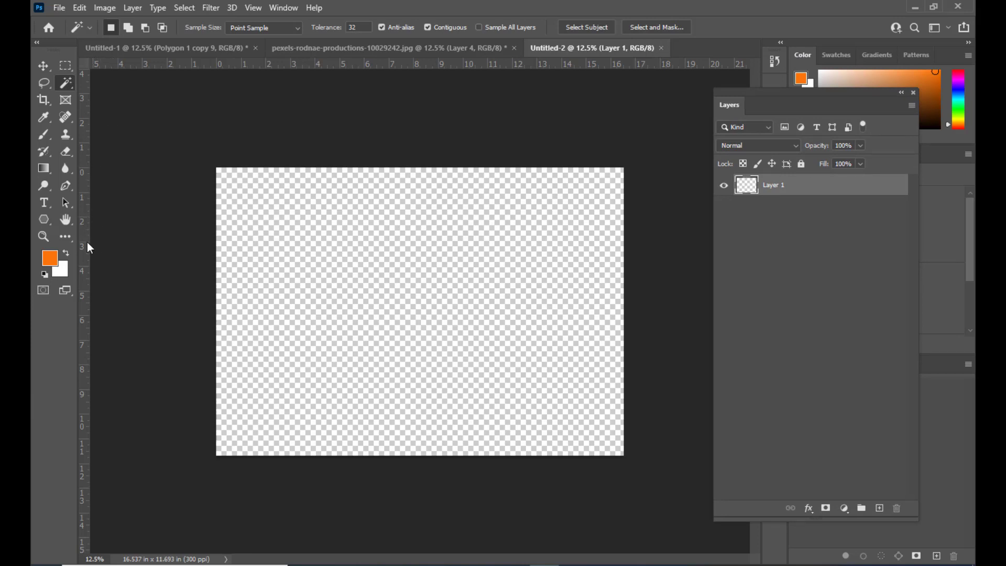
- Place a vertical and a horizontal guide crossing at the centre of the canvas
drag(87, 242, 420, 295)
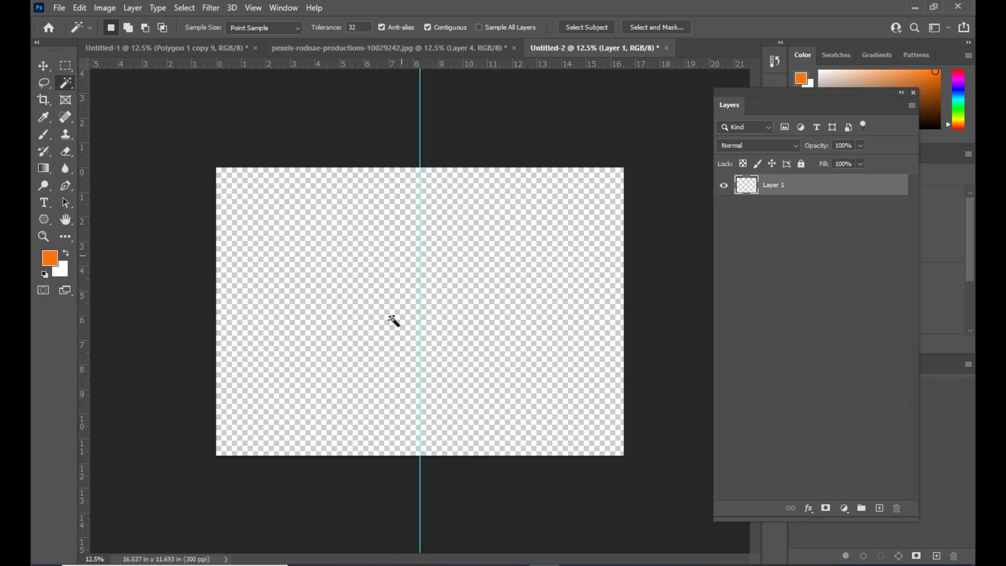
drag(461, 65, 463, 313)
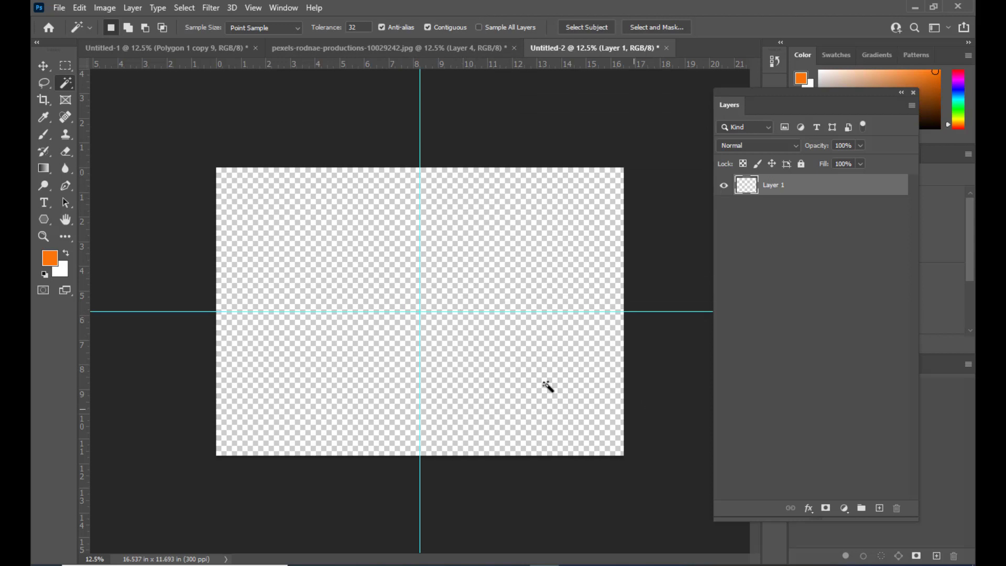
- Draw an orange three-sided polygon about 477 px wide and 413 px high in the canvas's upper right quadrant
click(46, 222)
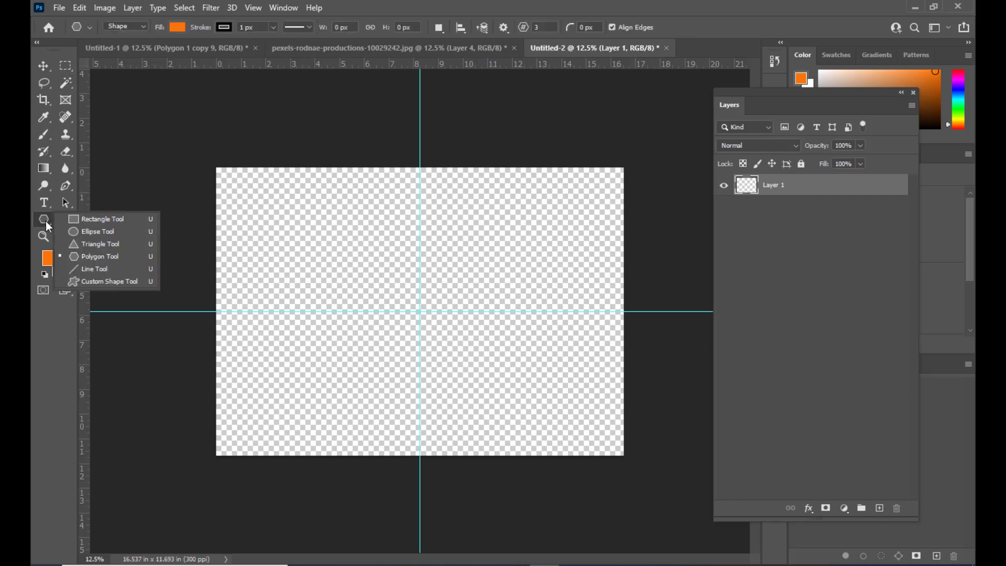
click(128, 259)
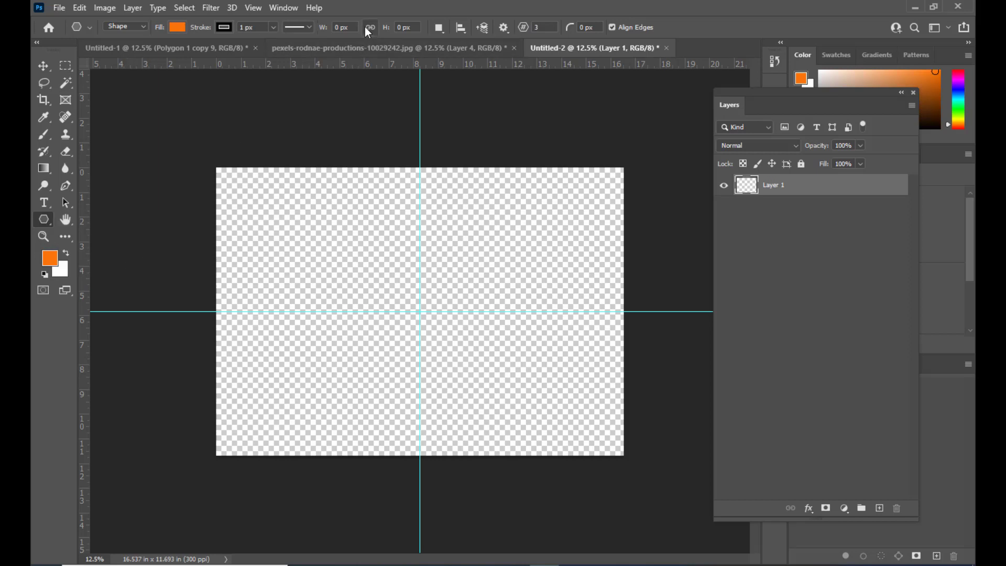
click(545, 27)
drag(452, 232, 499, 288)
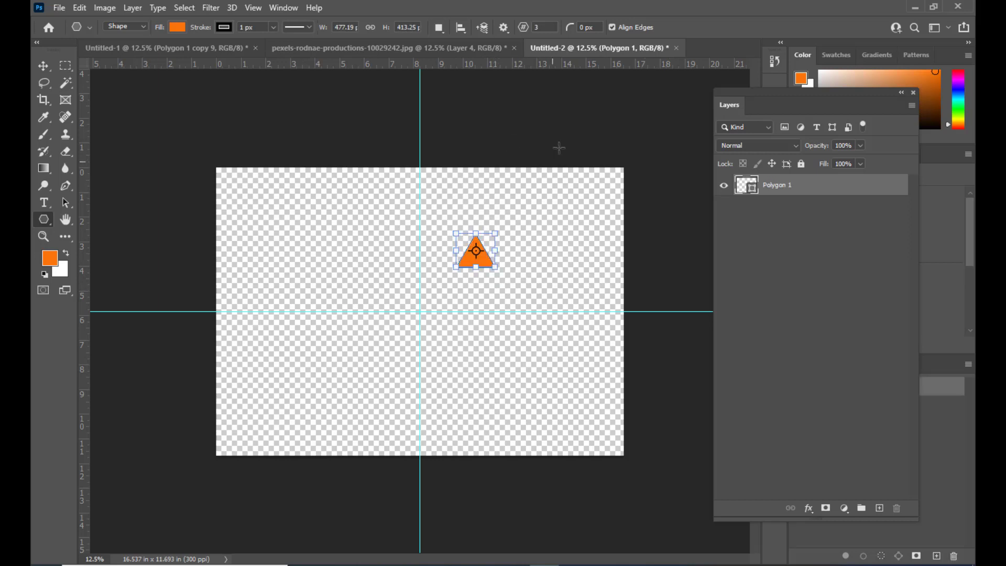
- Turn the triangle upside down and centre it on the vertical guide near the canvas's upper edge
click(542, 30)
key(shift)
drag(506, 225, 449, 271)
click(45, 65)
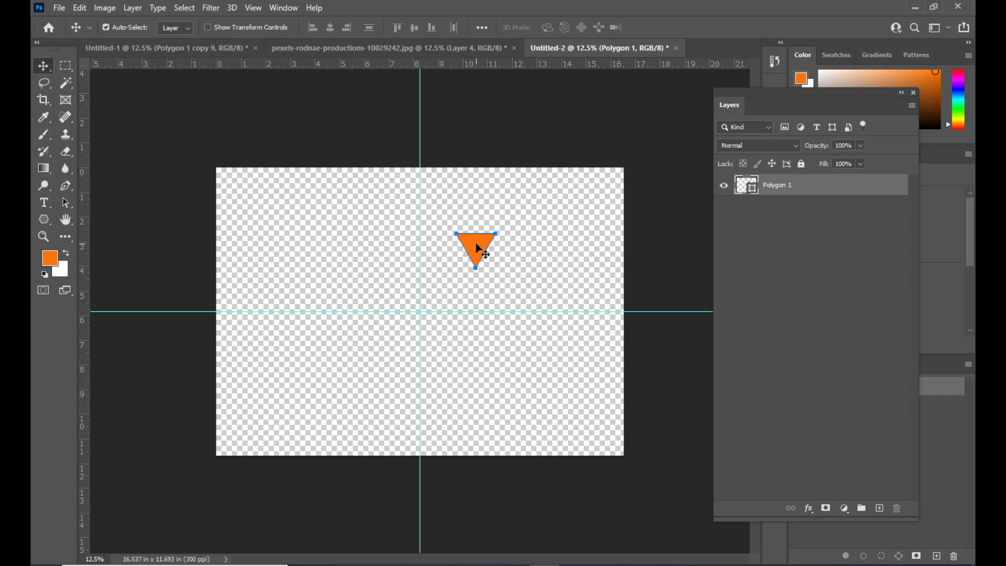
drag(478, 247, 420, 203)
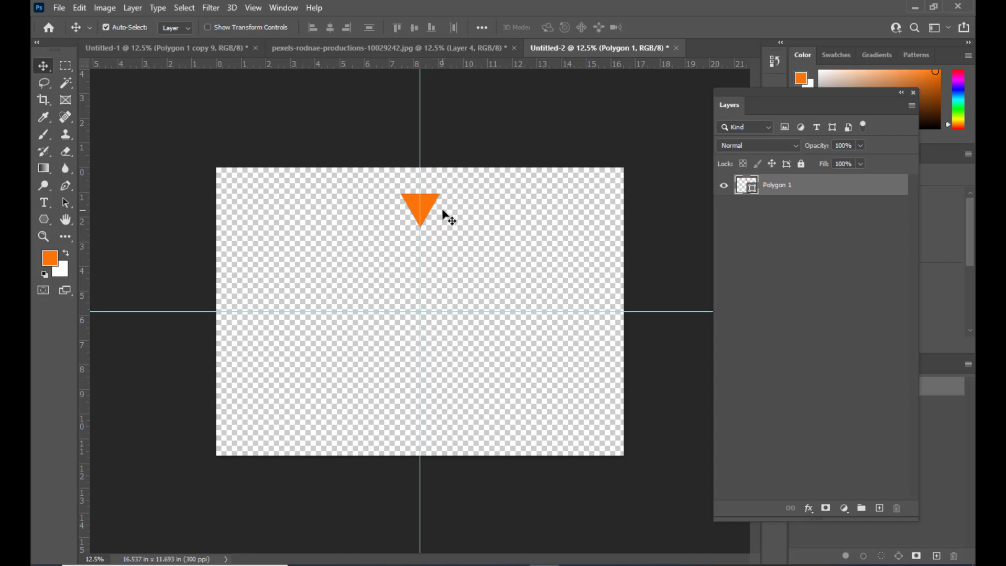
- Enlarge the triangle proportionally to about 2.44 by 2.11 in and shift it slightly down along the vertical guide
key(ctrl)
key(ctrl+t)
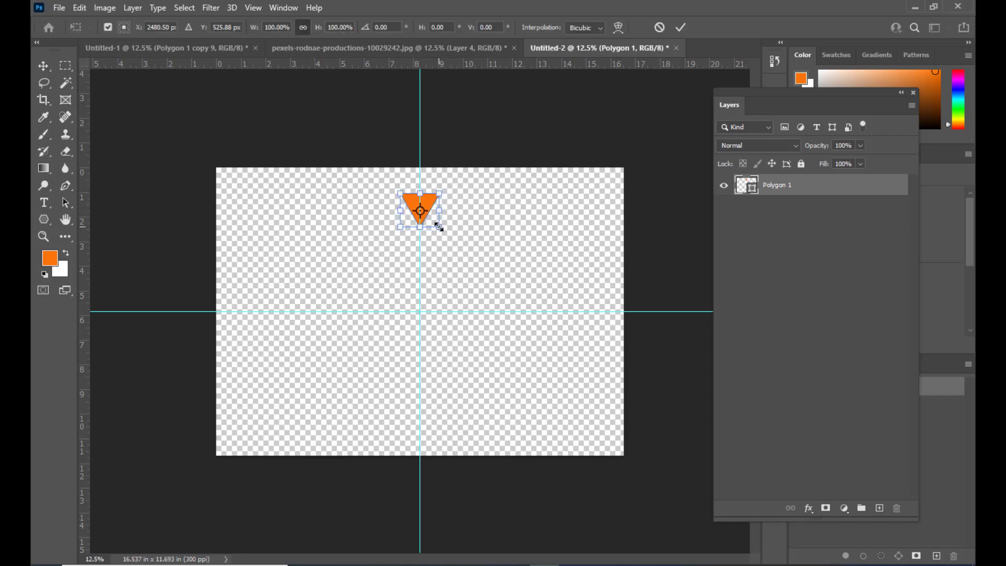
drag(439, 227, 447, 239)
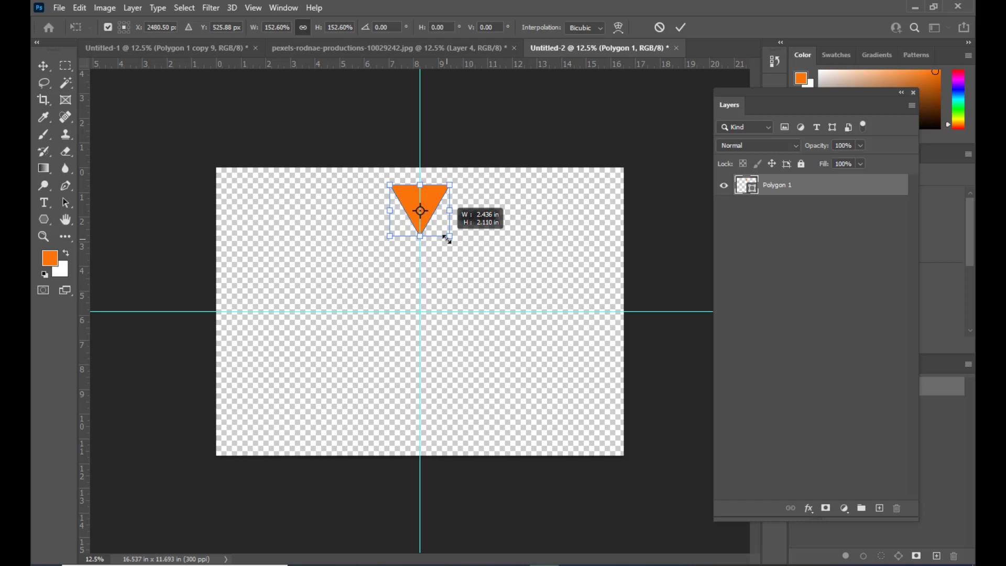
drag(436, 195, 437, 205)
key(Return)
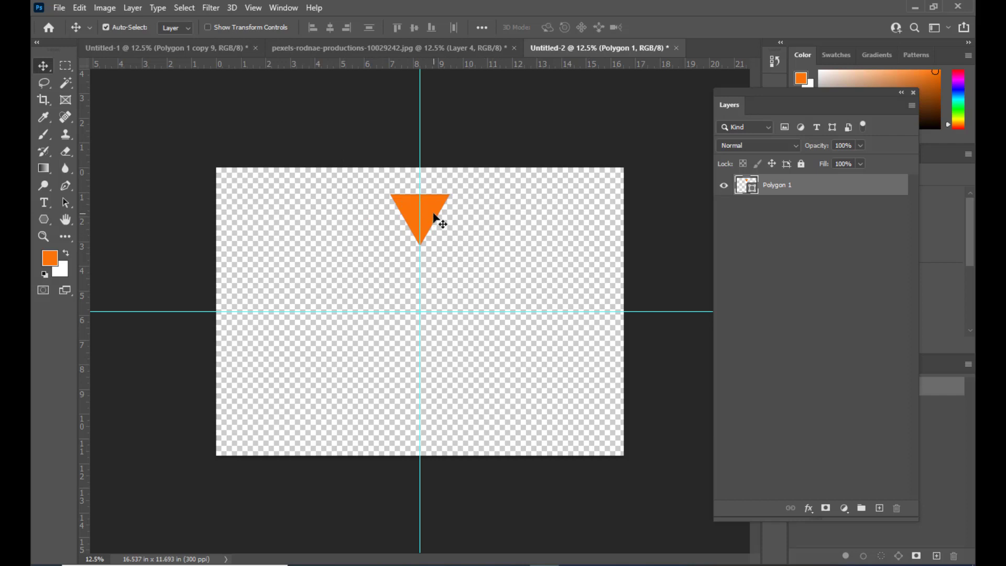
- Free-transform the triangle and move its reference point exactly onto the intersection of the two guides
key(ctrl+t)
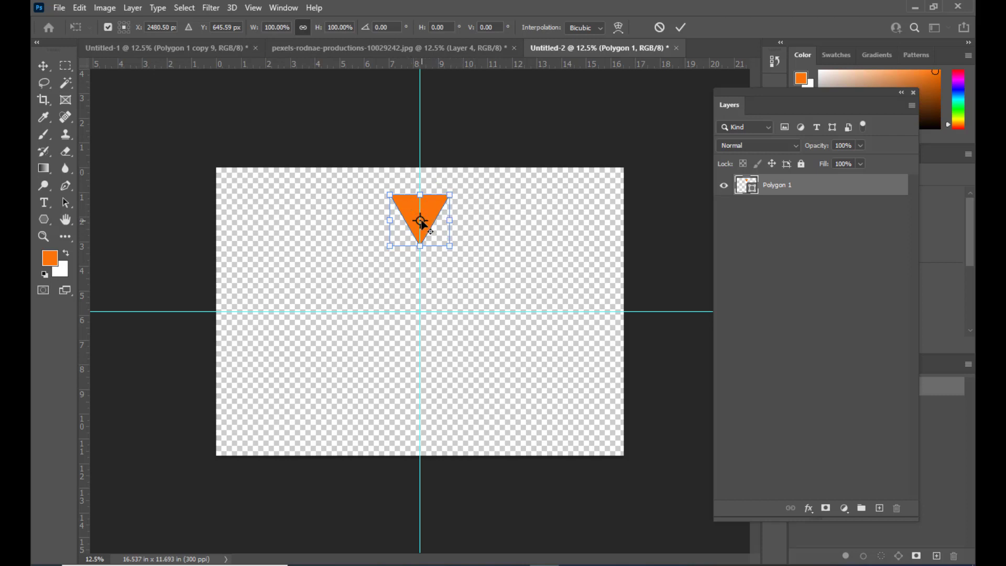
drag(422, 223, 420, 312)
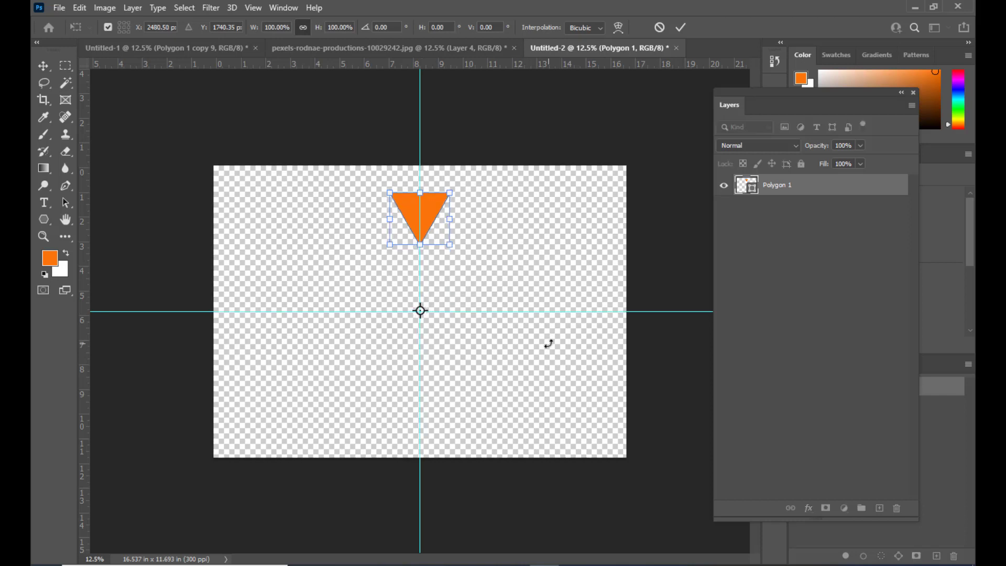
key(ctrl+plus)
key(ctrl+plus)
key(ctrl+plus)
key(ctrl+plus)
key(ctrl+plus)
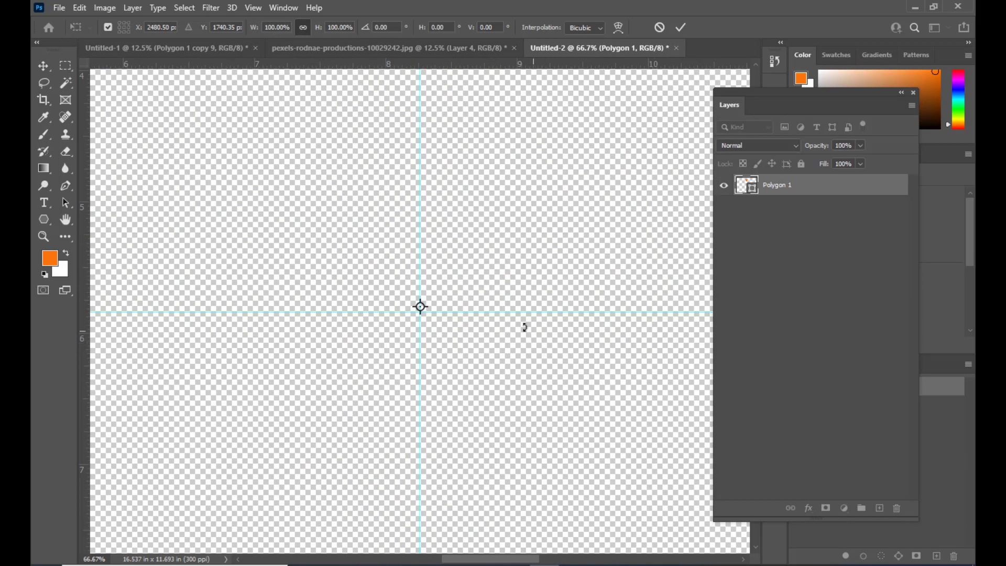
drag(420, 307, 420, 313)
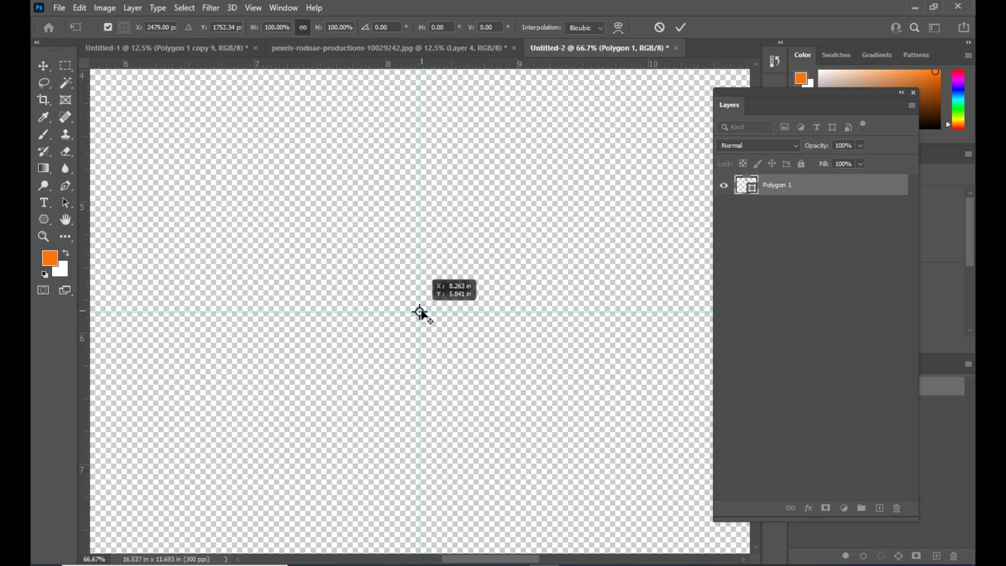
drag(420, 313, 419, 313)
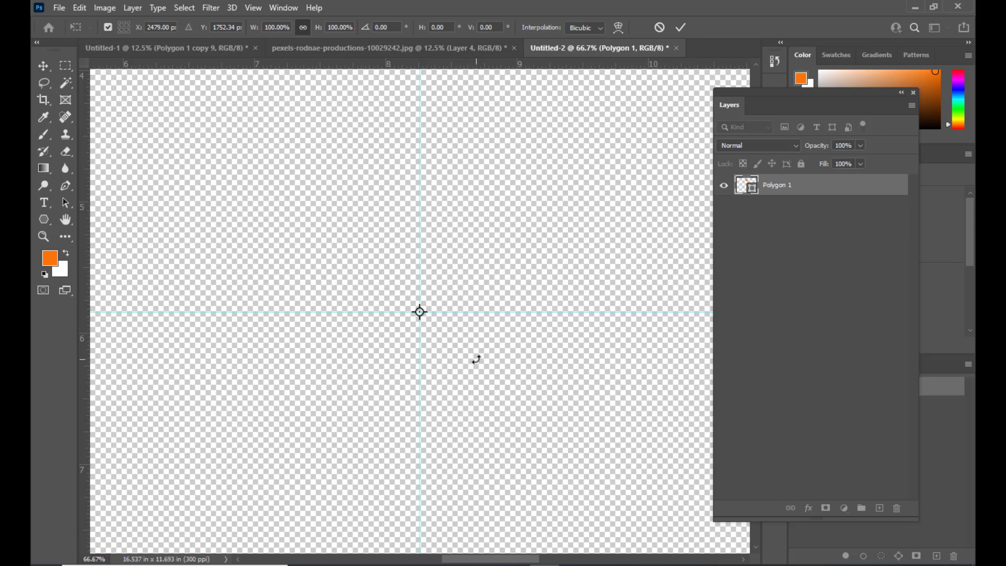
key(ctrl+plus)
key(ctrl+plus)
key(ctrl+plus)
key(ctrl+plus)
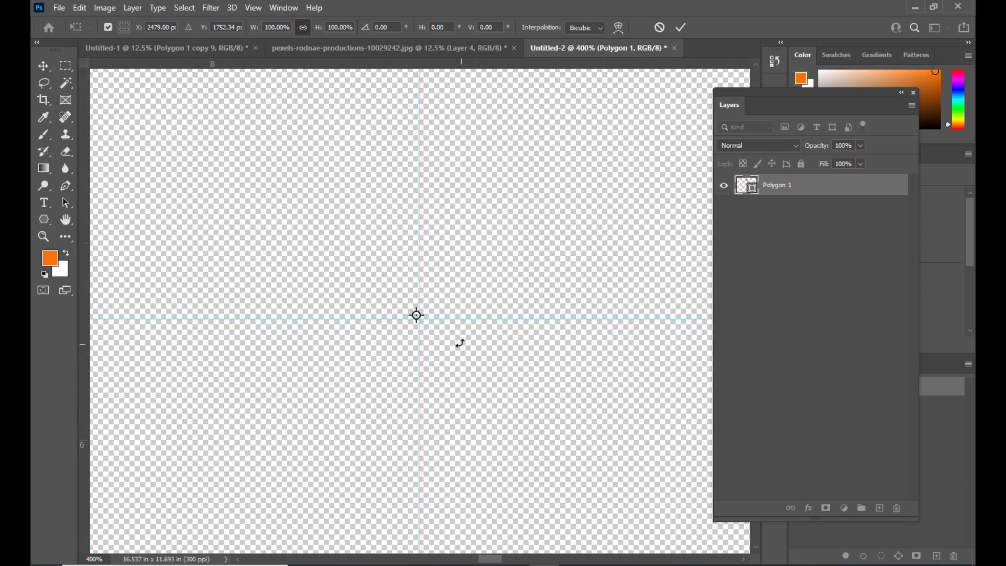
drag(417, 316, 421, 320)
- Rotate the triangle 36° around the guide intersection and apply the transform
key(ctrl+minus)
key(ctrl+minus)
key(ctrl+minus)
key(ctrl+minus)
key(ctrl+minus)
key(ctrl+minus)
key(ctrl+minus)
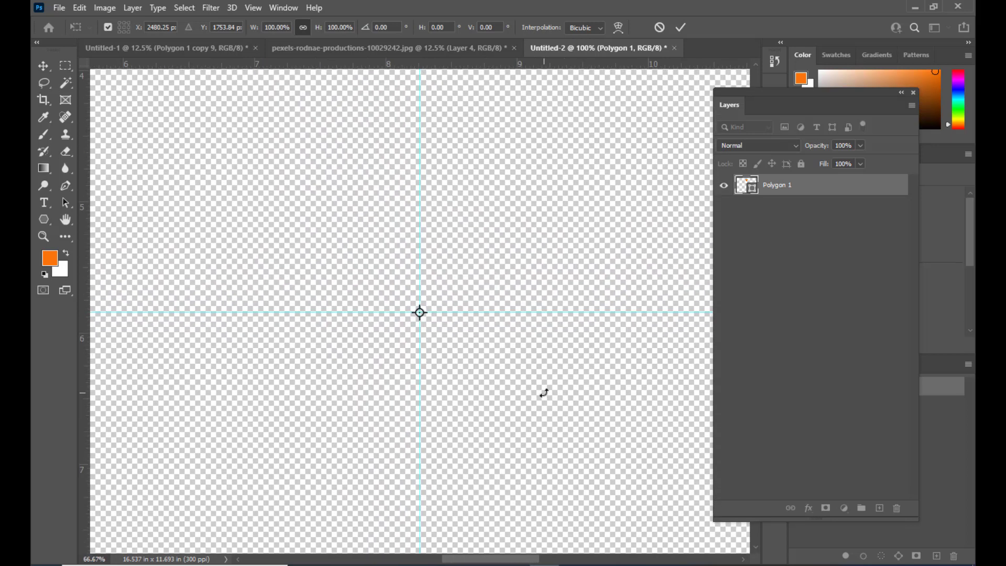
key(ctrl+minus)
key(ctrl+minus)
key(ctrl+minus)
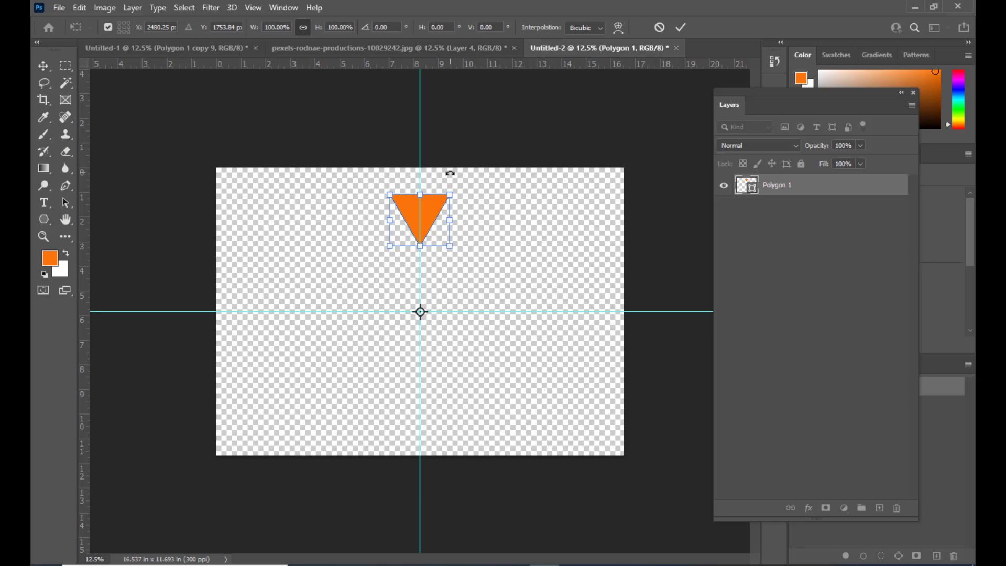
drag(450, 173, 525, 218)
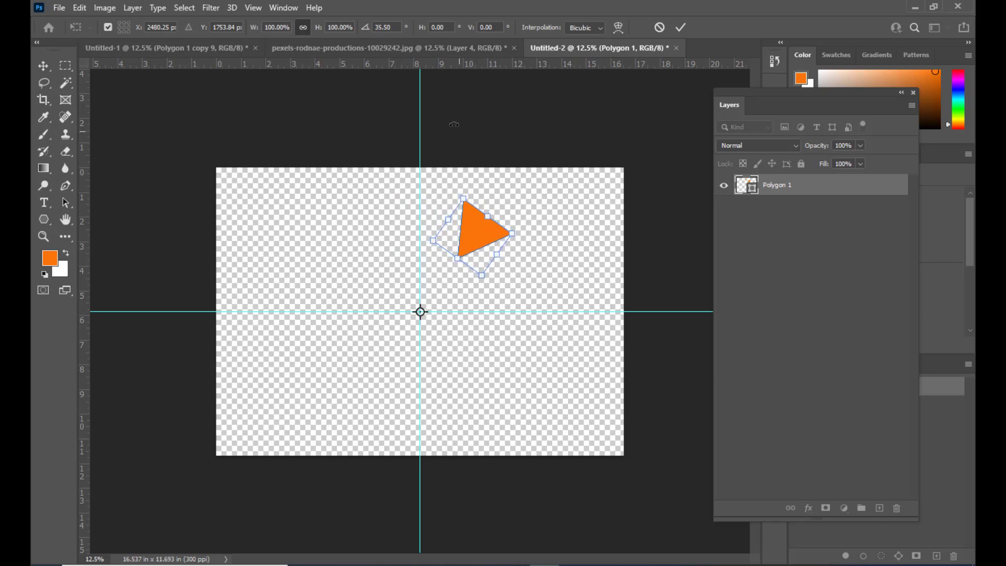
click(397, 30)
text(36)
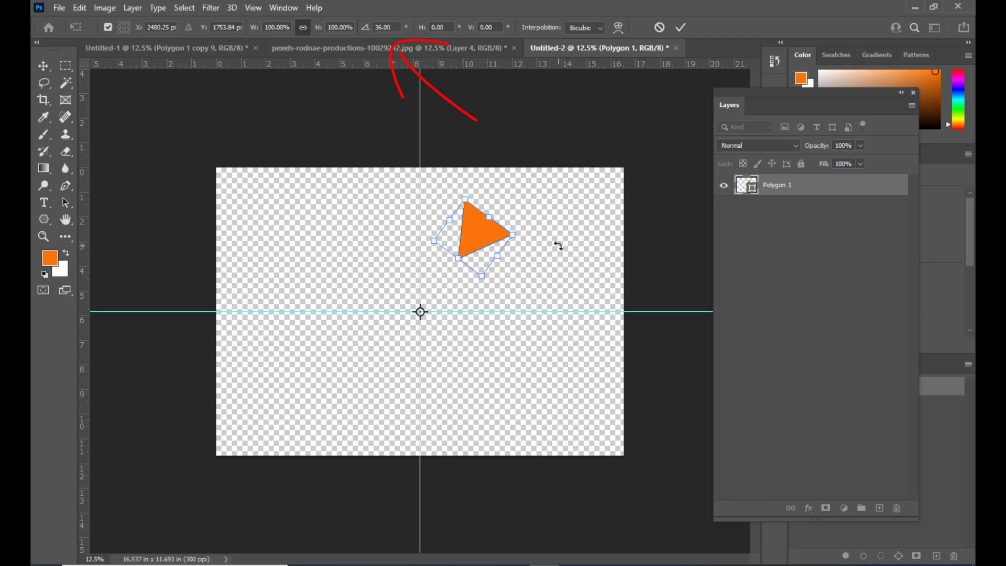
key(Return)
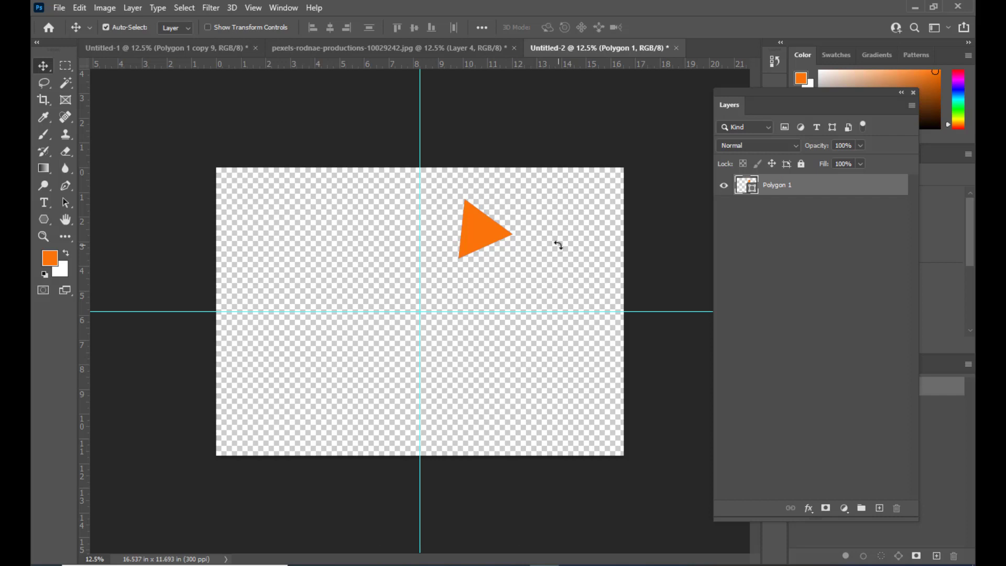
- Repeat the rotation on nine successive copies to complete the ring of triangles around the centre, and hide the guides
key(ctrl)
key(ctrl+shift+alt+t)
key(ctrl+shift+alt+t)
key(ctrl+shift+alt+t)
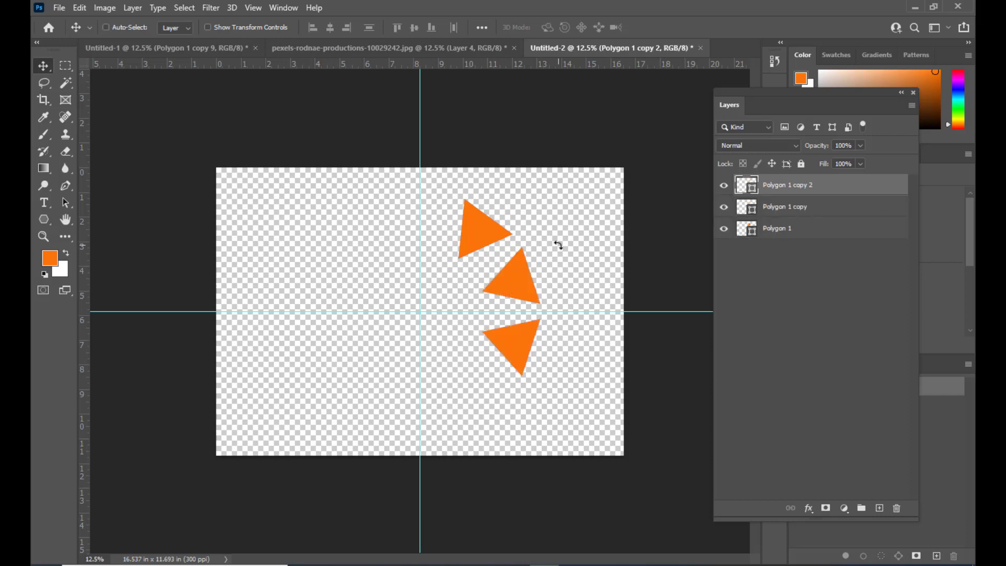
key(ctrl+shift+alt+t)
key(ctrl+shift+alt+t)
key(ctrl+shift+alt+t)
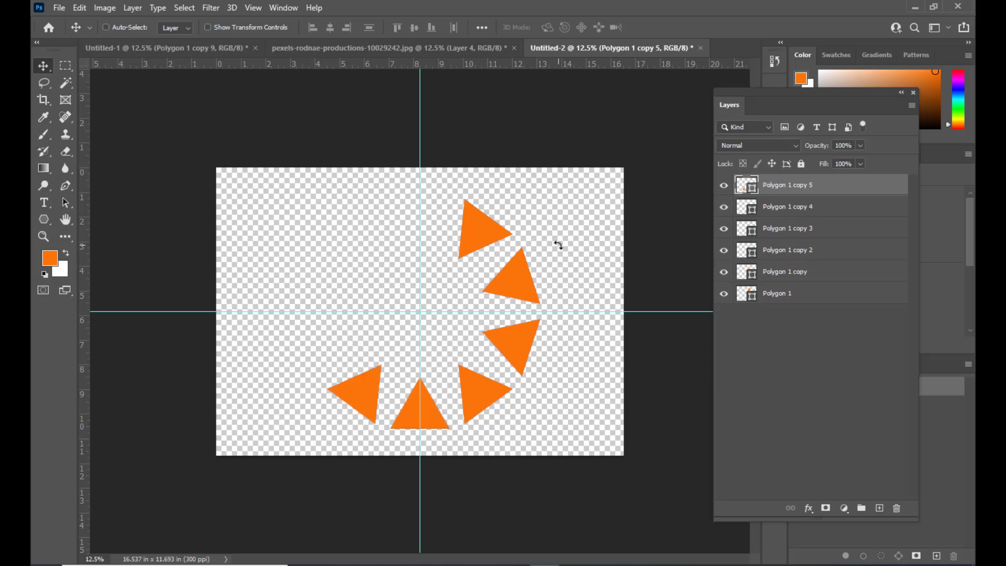
key(ctrl+alt+shift+t)
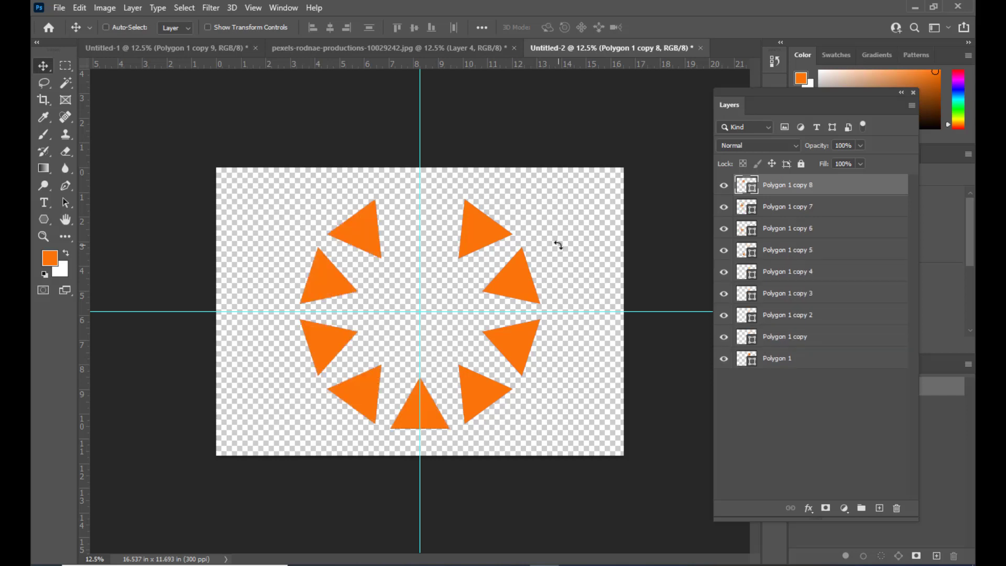
key(ctrl+alt+shift+t)
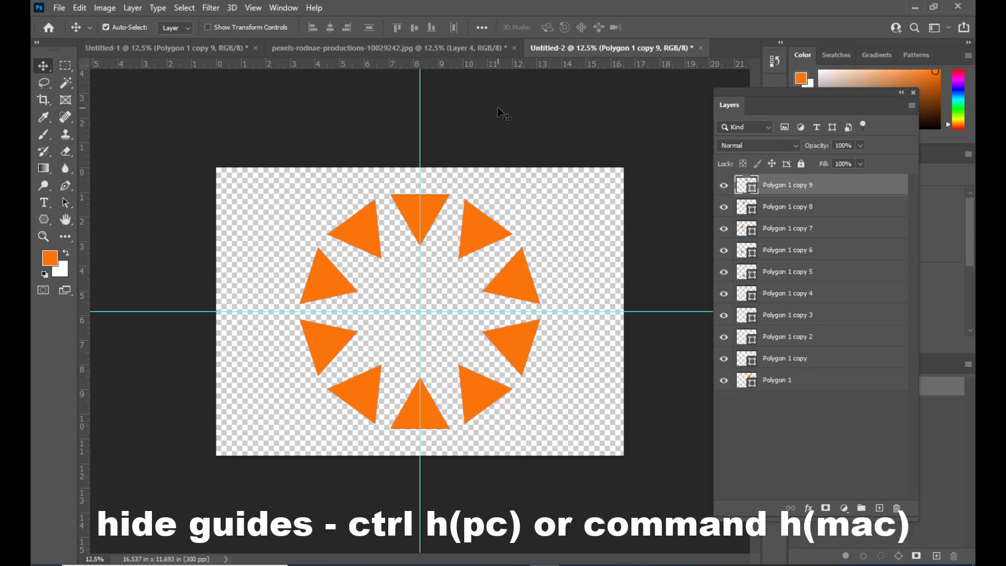
key(ctrl+h)
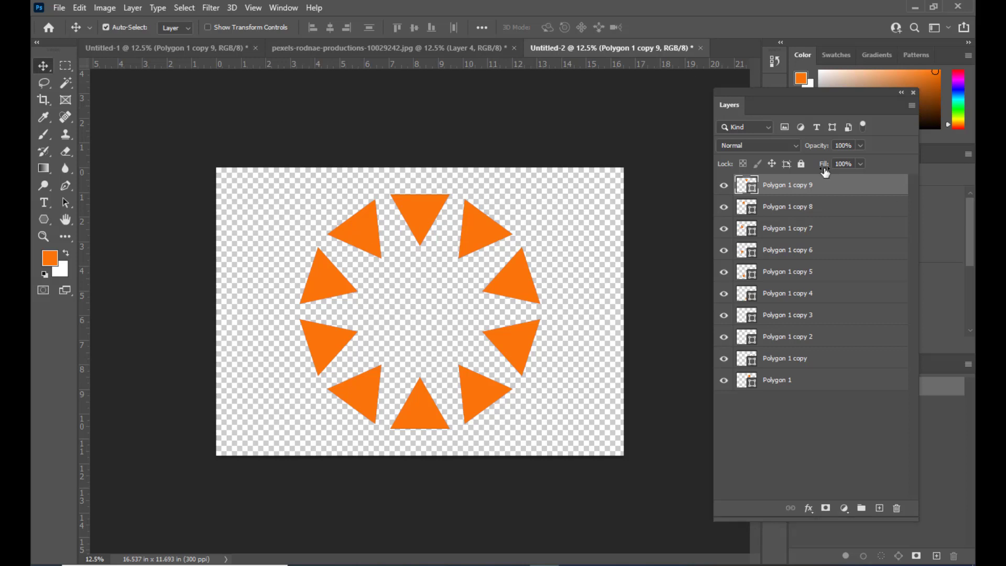
- Merge all the triangle layers into one and rasterize the merged layer
shift+click(820, 386)
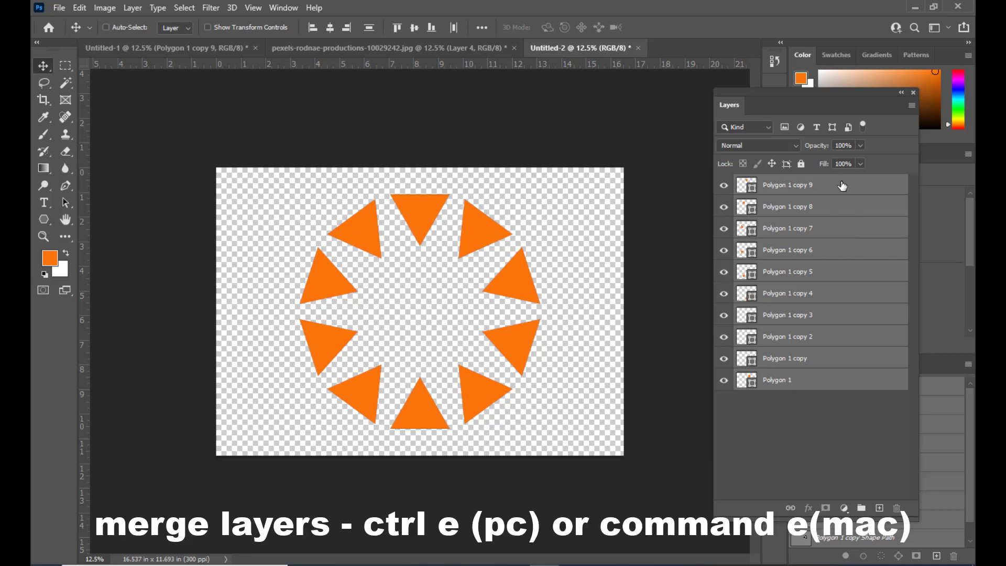
key(ctrl+e)
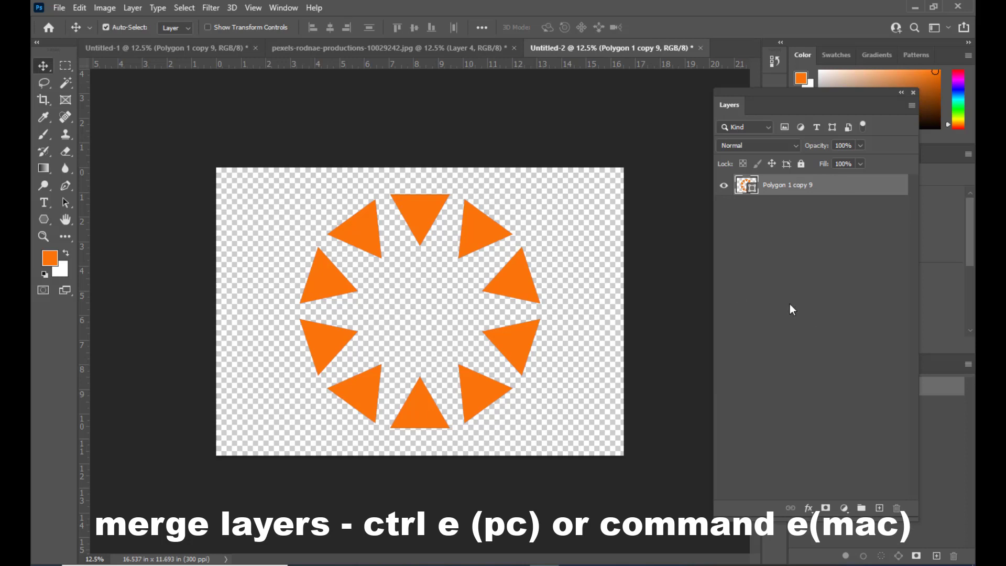
right_click(836, 186)
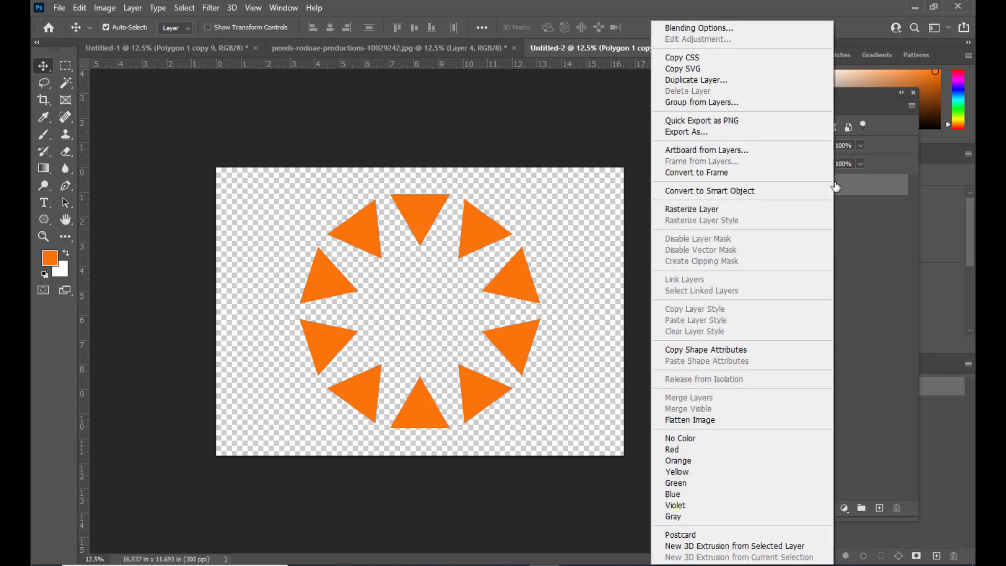
click(706, 210)
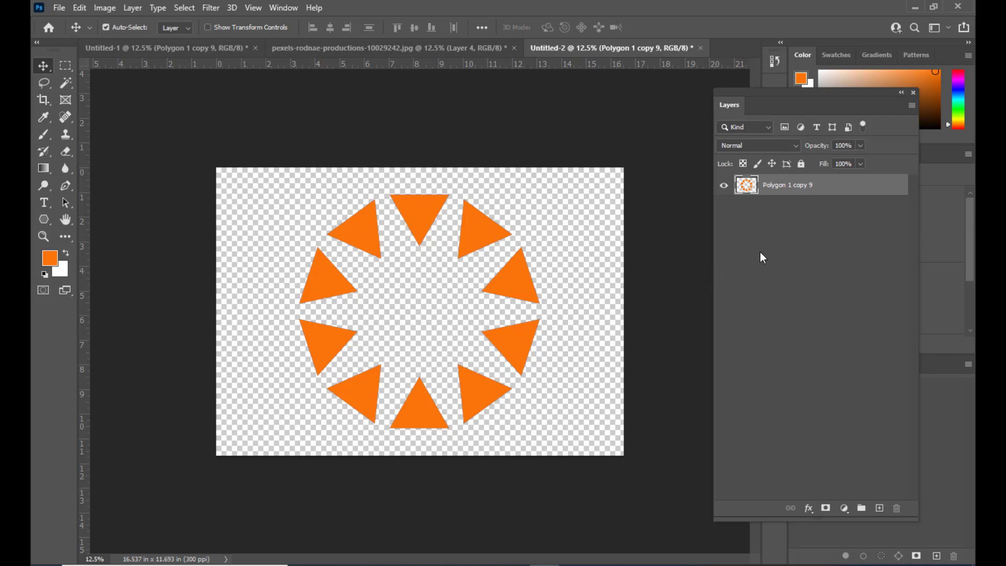
- Select the ring's pixels, set the foreground colour to gray #747474, and fill the triangles with it
ctrl+click(748, 188)
click(50, 258)
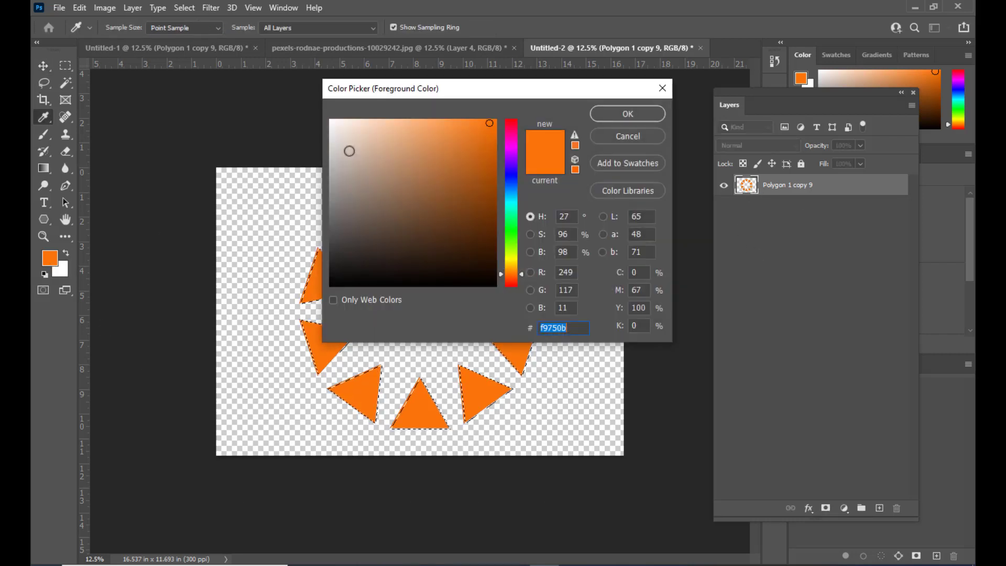
click(331, 180)
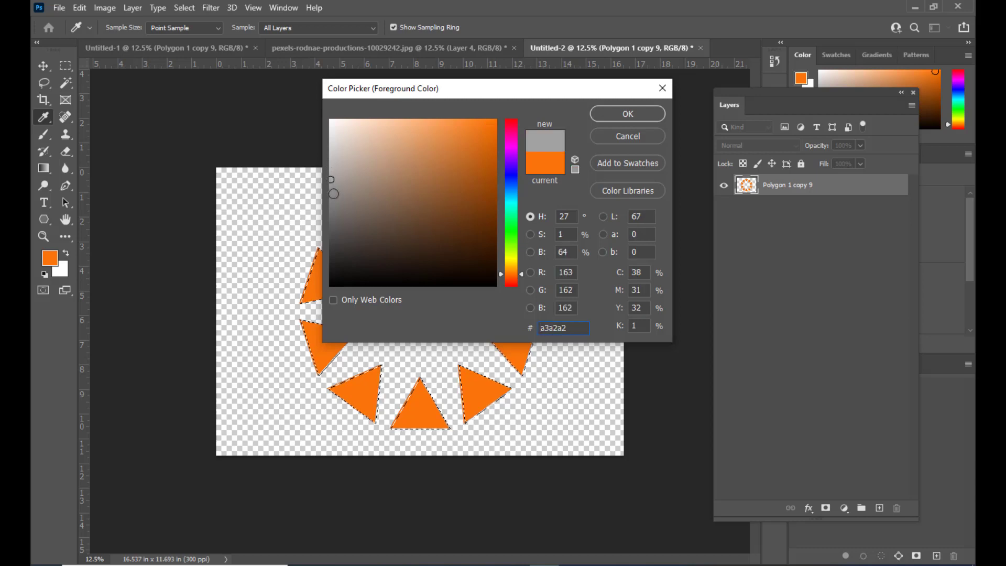
click(331, 210)
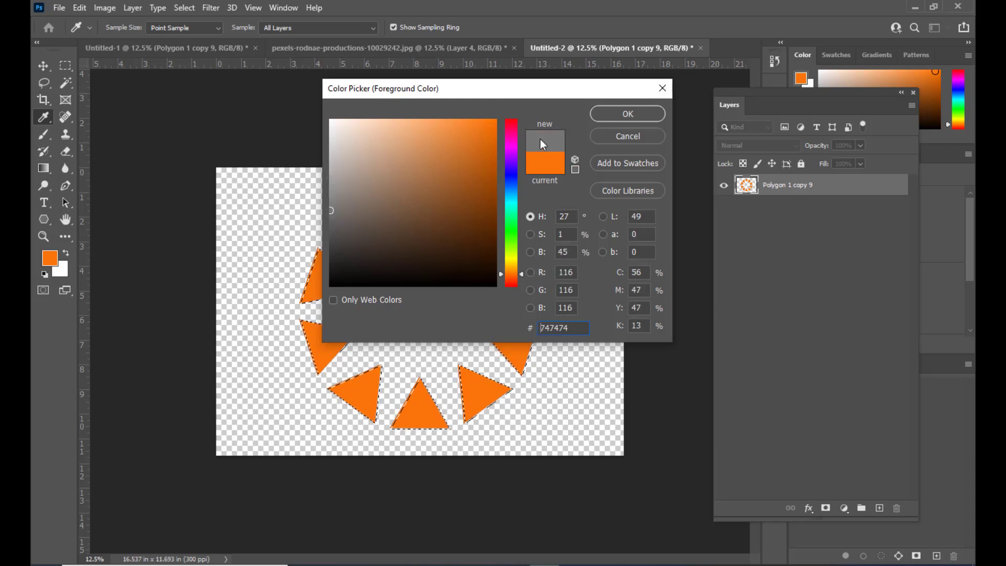
click(613, 118)
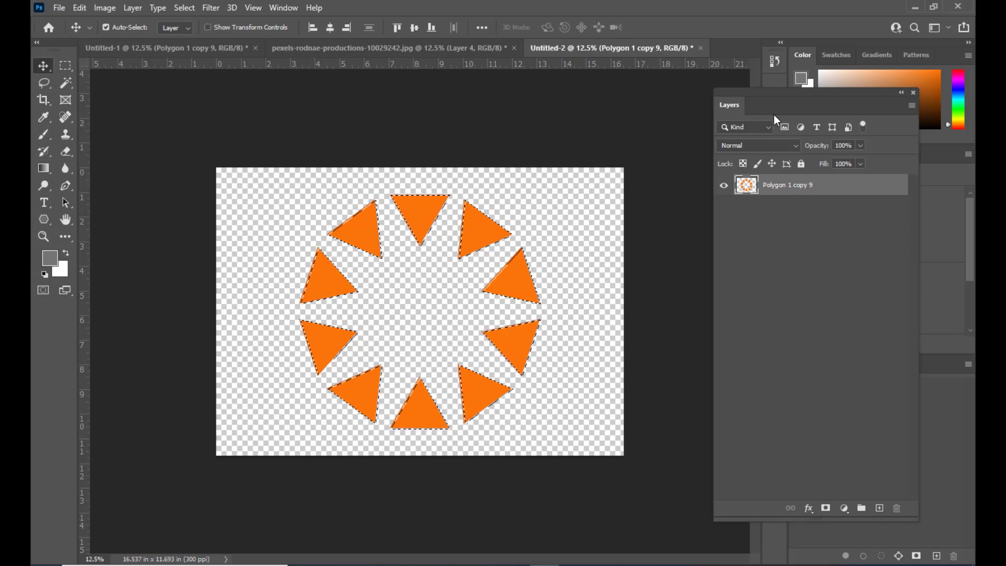
key(alt+BackSpace)
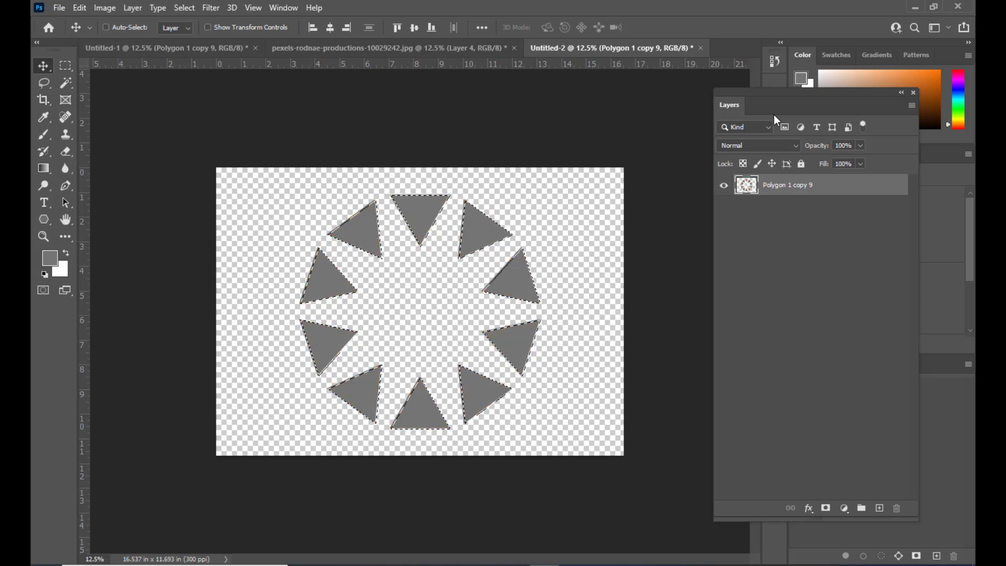
- Clear the ring selection, select only the top triangle with the Magic Wand, fill it with orange #ff7200, and deselect
key(ctrl+d)
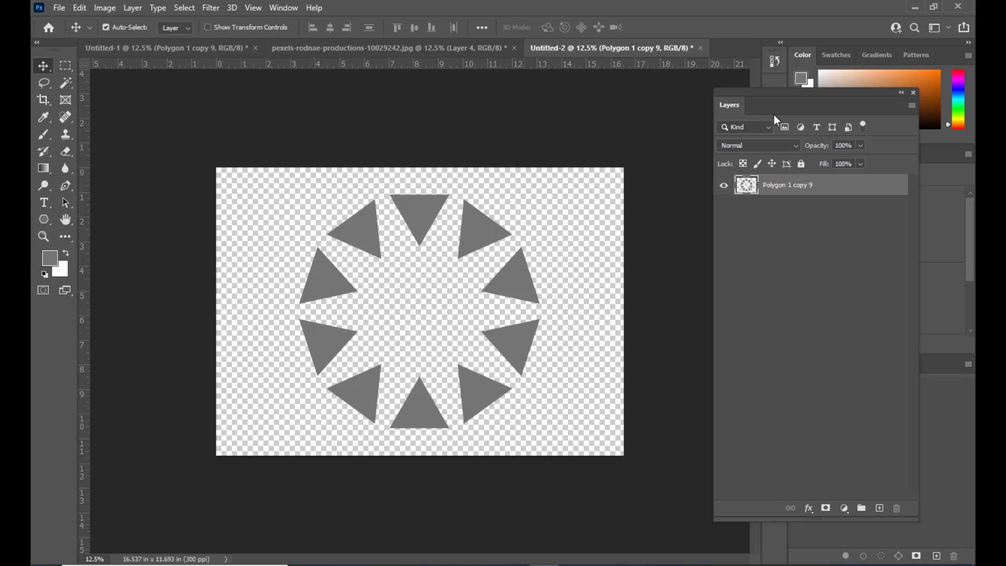
click(66, 84)
right_click(66, 84)
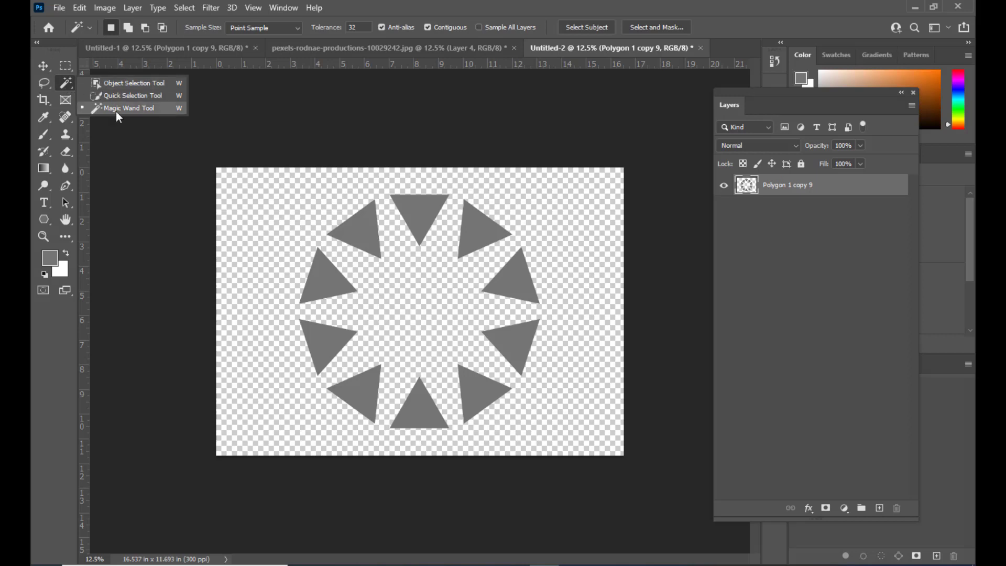
click(114, 109)
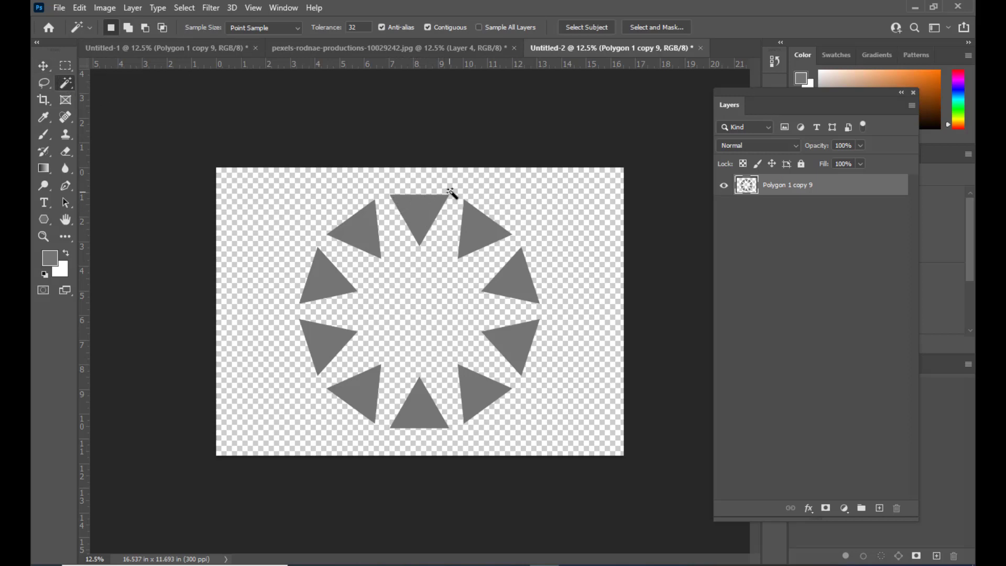
click(420, 211)
click(51, 254)
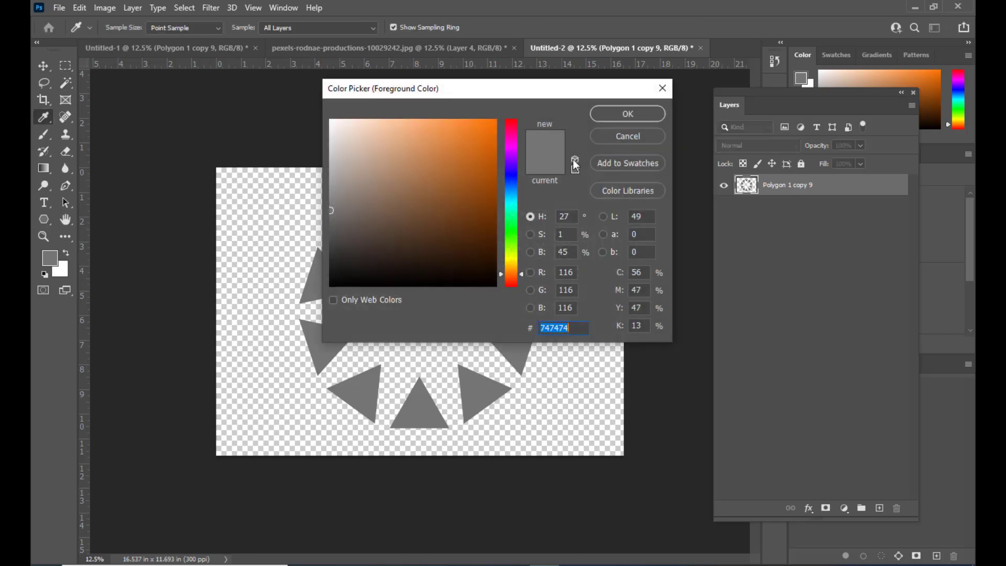
click(474, 139)
click(610, 110)
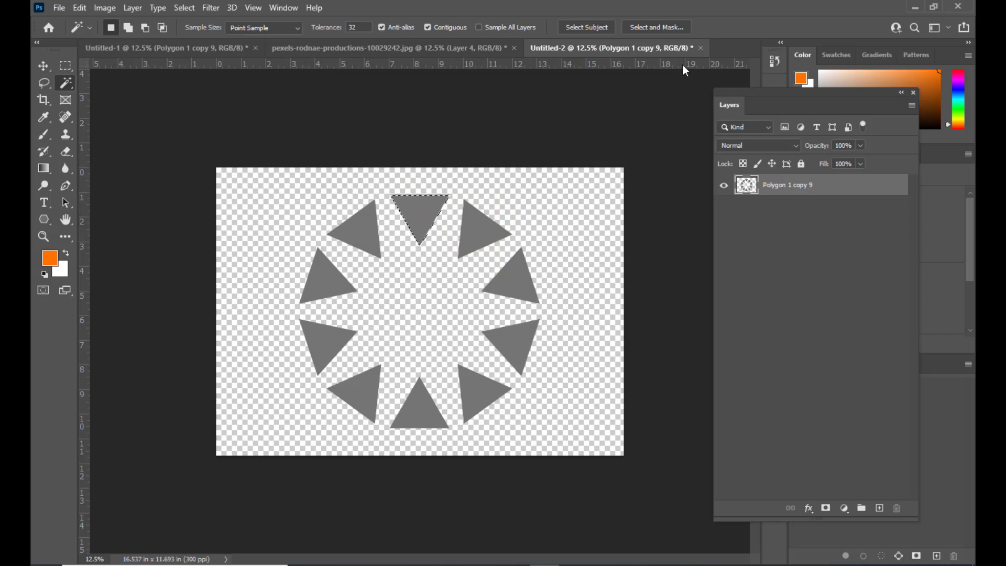
key(alt+BackSpace)
key(ctrl+d)
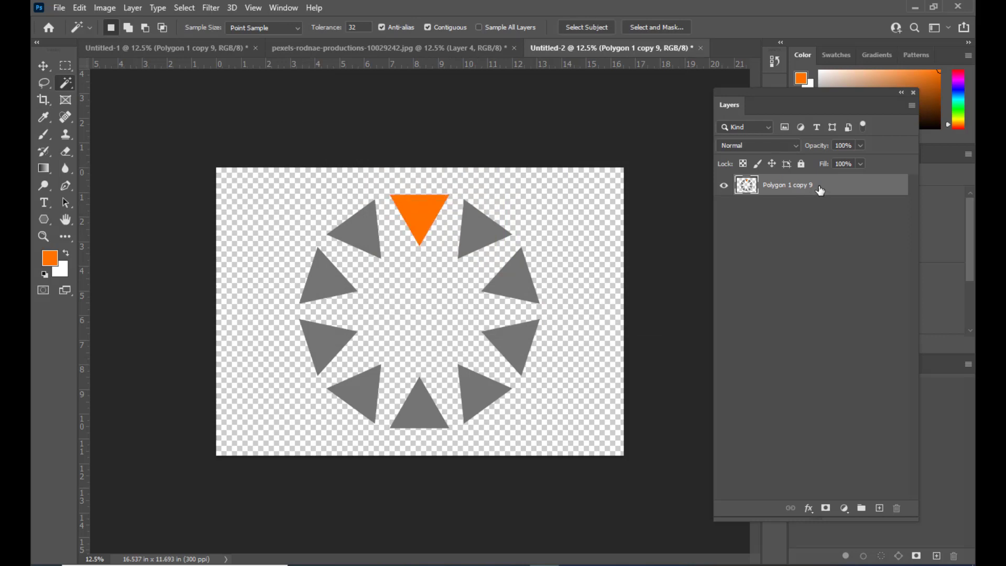
- Duplicate the ring layer and fill the second triangle clockwise from the top with orange #ff7200 on the copy
key(ctrl+j)
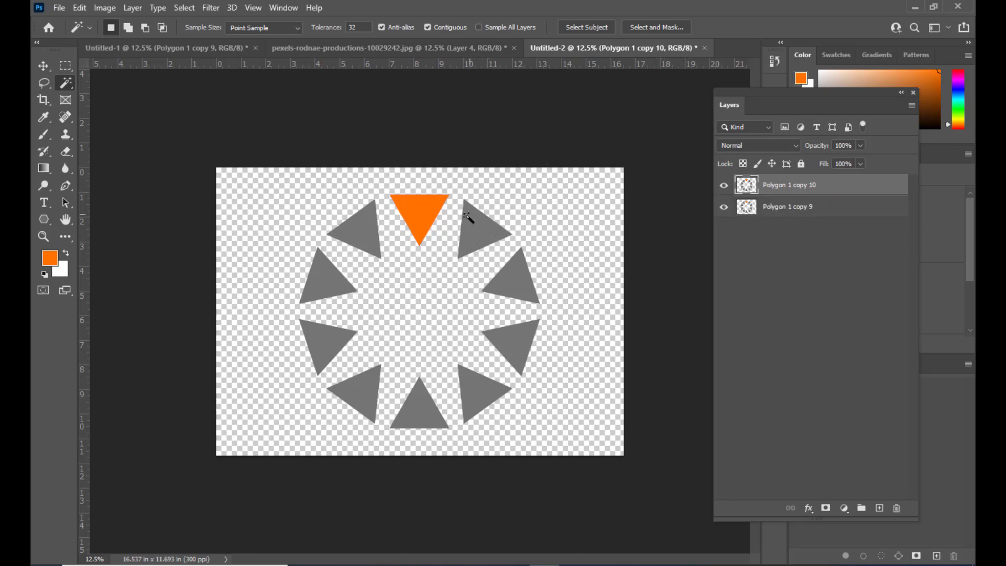
click(482, 234)
key(alt+BackSpace)
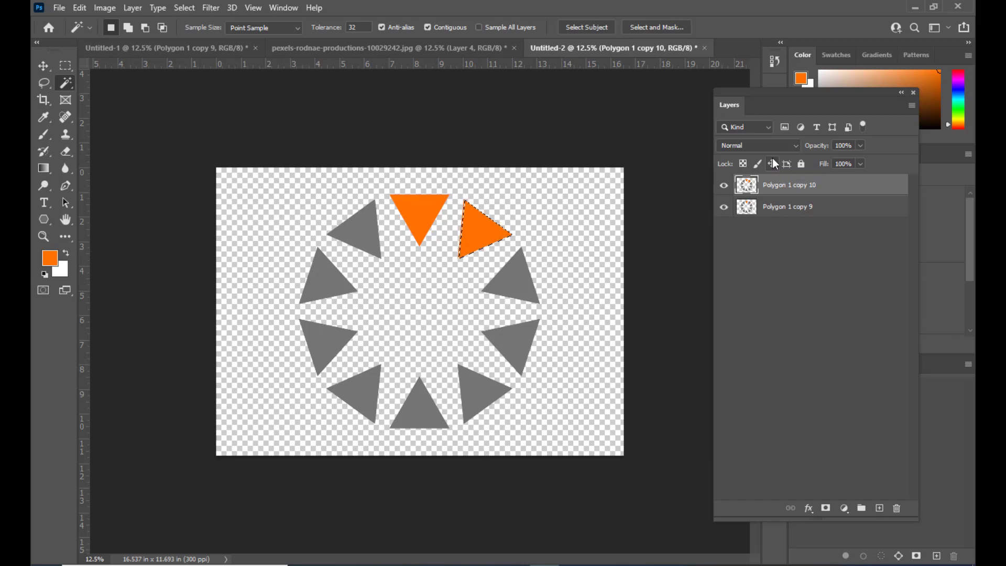
- Fill the top triangle on the copied layer with gray #747474 sampled from a neighbouring triangle, and deselect
click(413, 206)
click(52, 260)
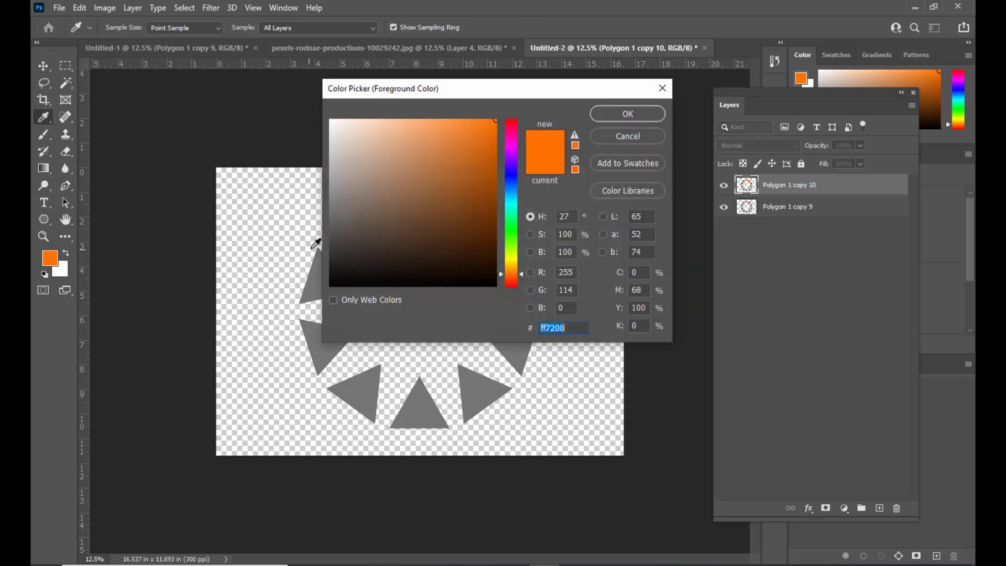
drag(397, 98, 526, 75)
click(357, 223)
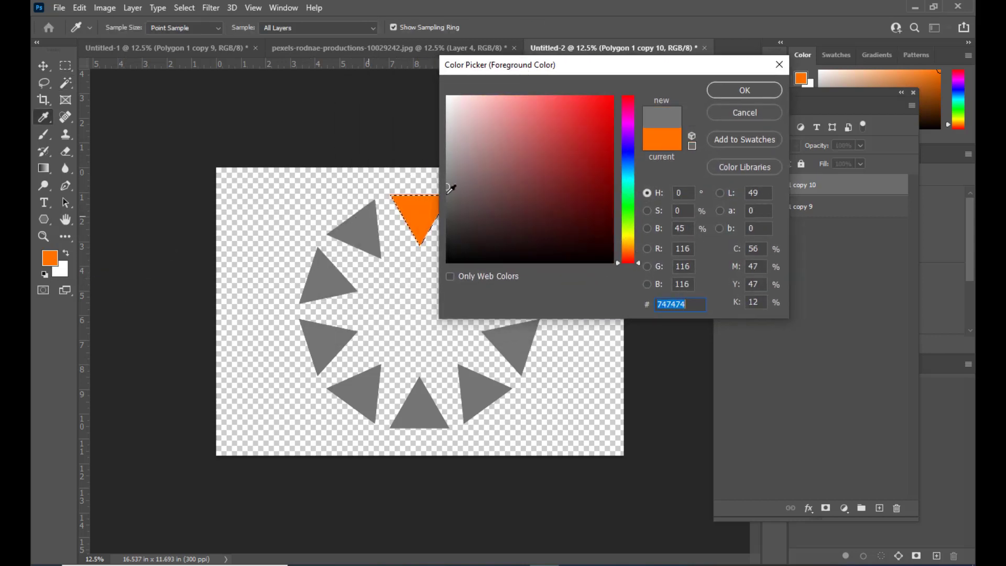
click(745, 90)
key(alt+BackSpace)
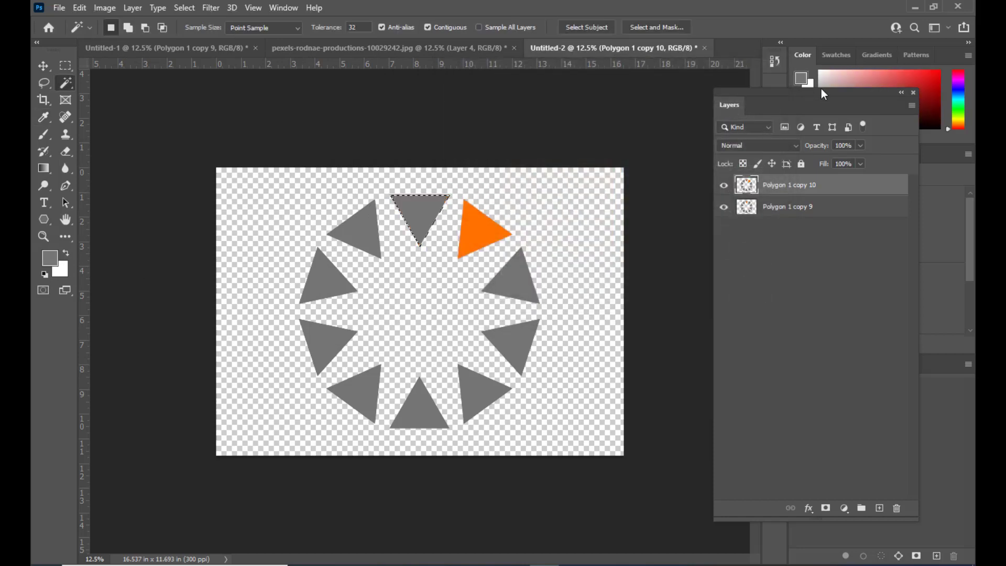
key(ctrl+d)
- Duplicate the current layer and fill the third triangle clockwise with the orange sampled from the second triangle
key(ctrl+j)
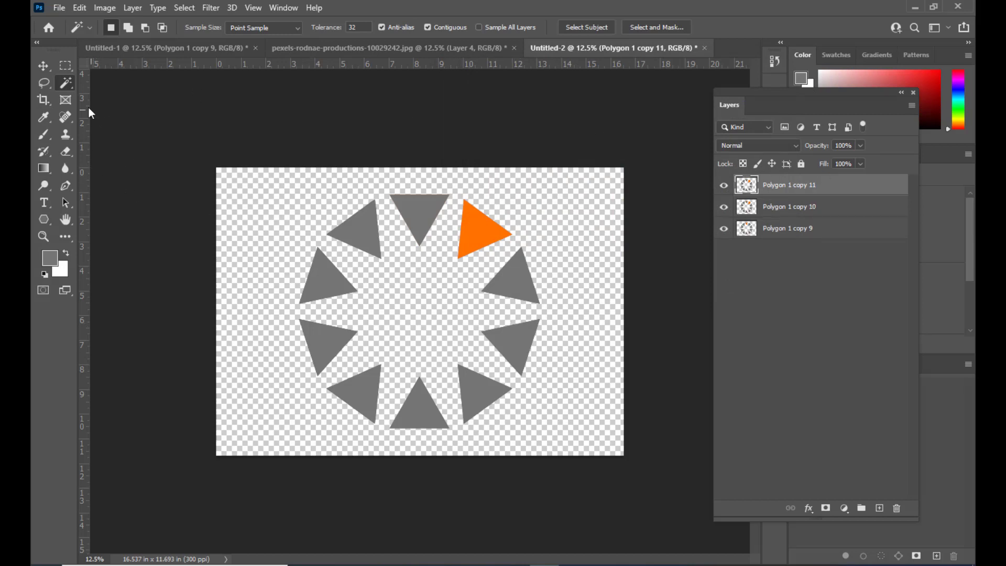
click(503, 271)
click(51, 259)
drag(544, 64, 687, 64)
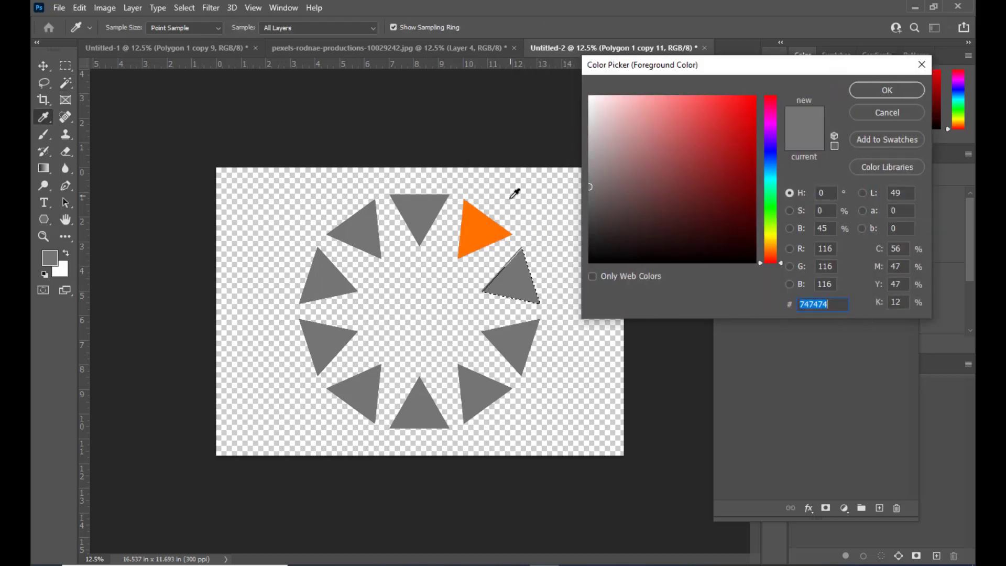
click(478, 229)
click(886, 90)
key(w)
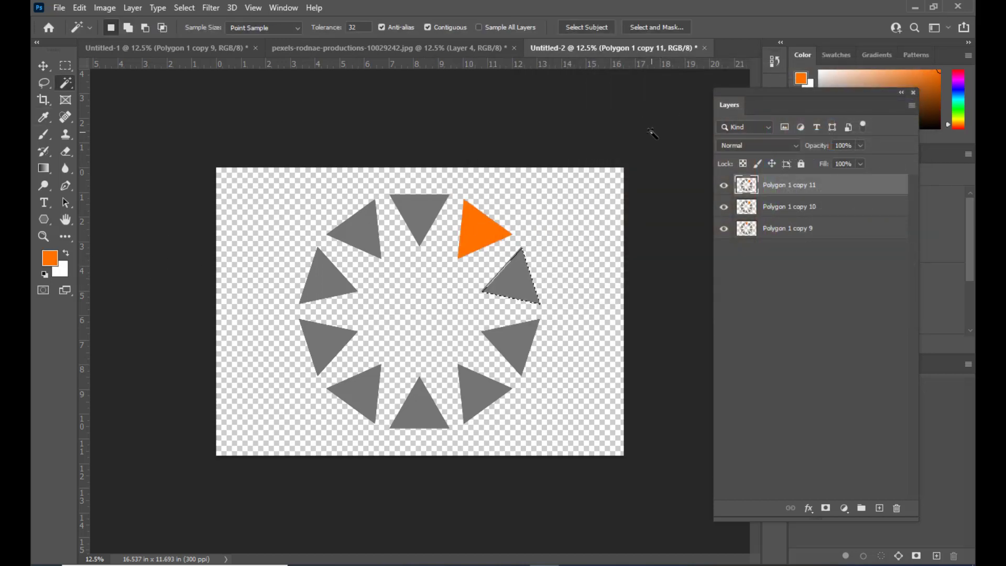
key(alt+BackSpace)
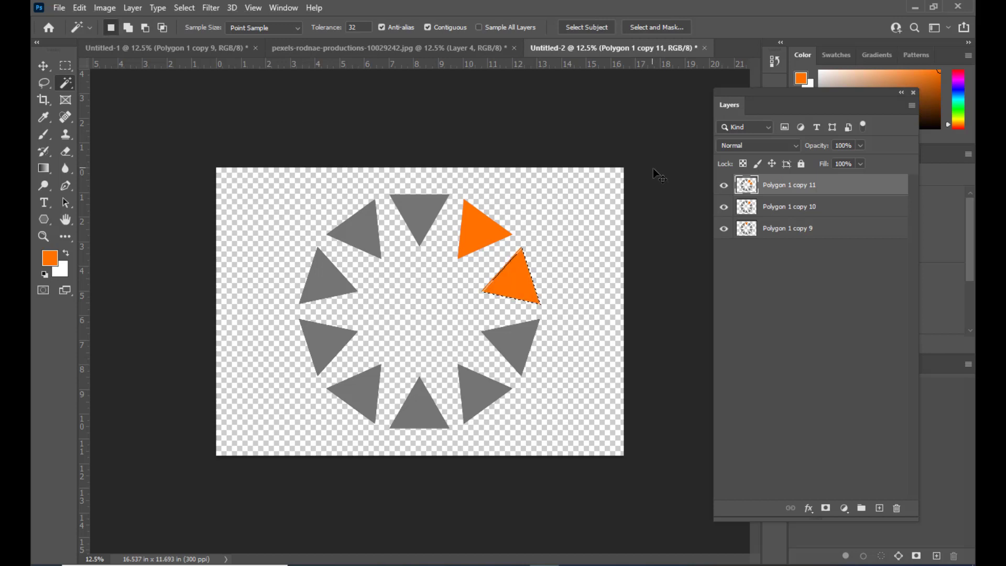
key(ctrl+d)
- Return the second triangle clockwise from the top to gray #747474 on the newest layer copy, and deselect
click(51, 258)
click(341, 226)
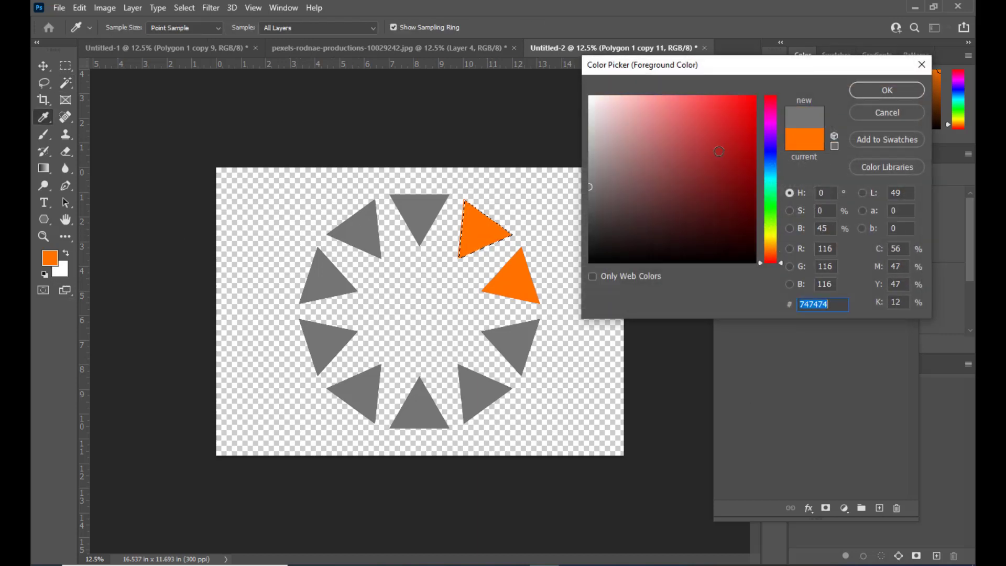
click(886, 90)
key(w)
key(alt+BackSpace)
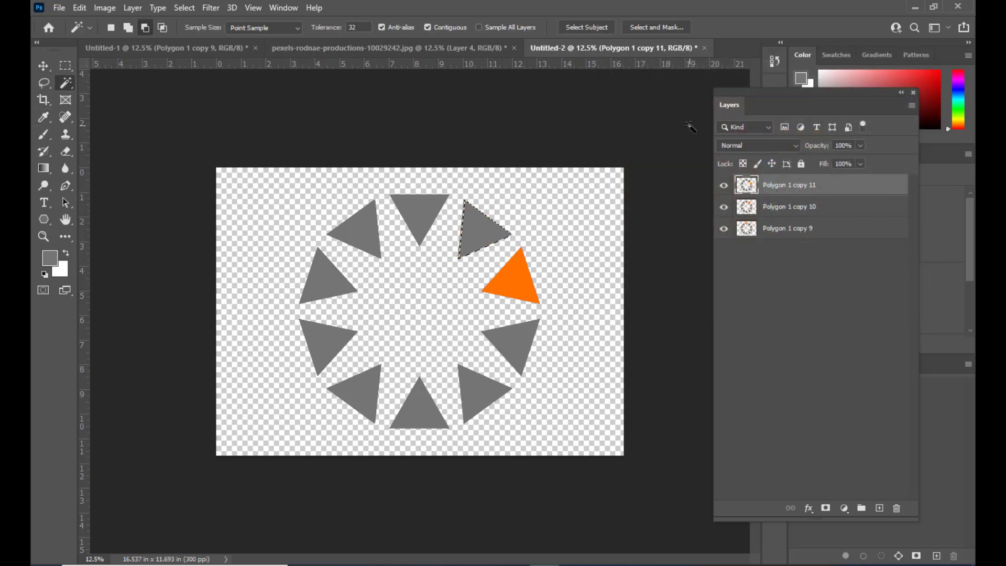
key(ctrl+d)
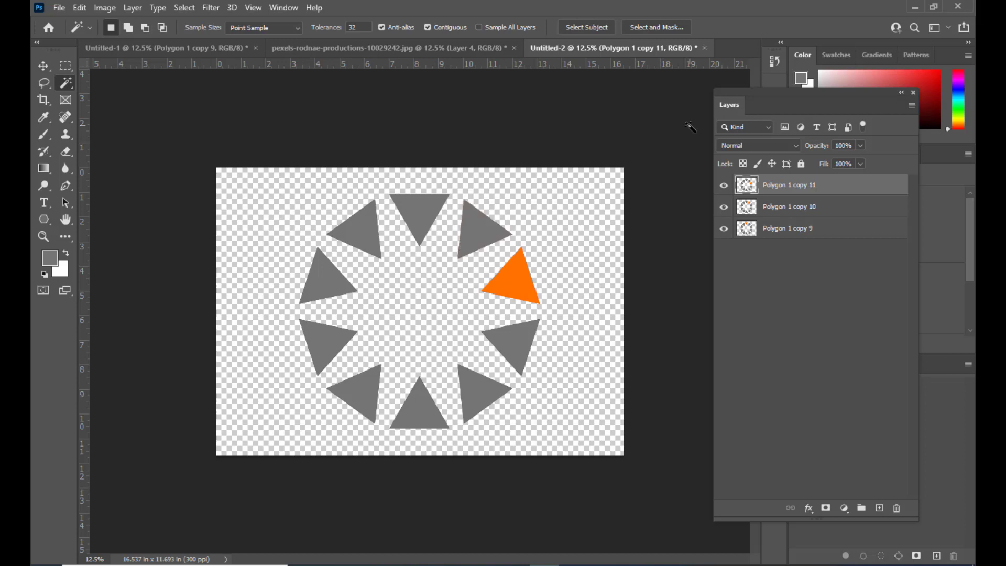
- Sample the third triangle's orange as the foreground colour, duplicate the layer, and fill the fourth triangle clockwise with it
click(511, 347)
click(49, 258)
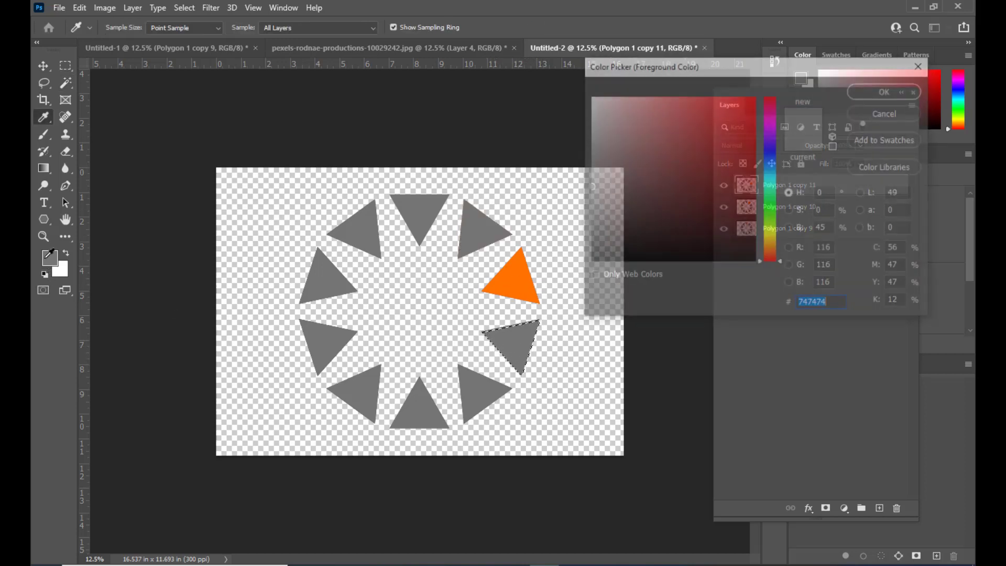
click(514, 279)
click(870, 92)
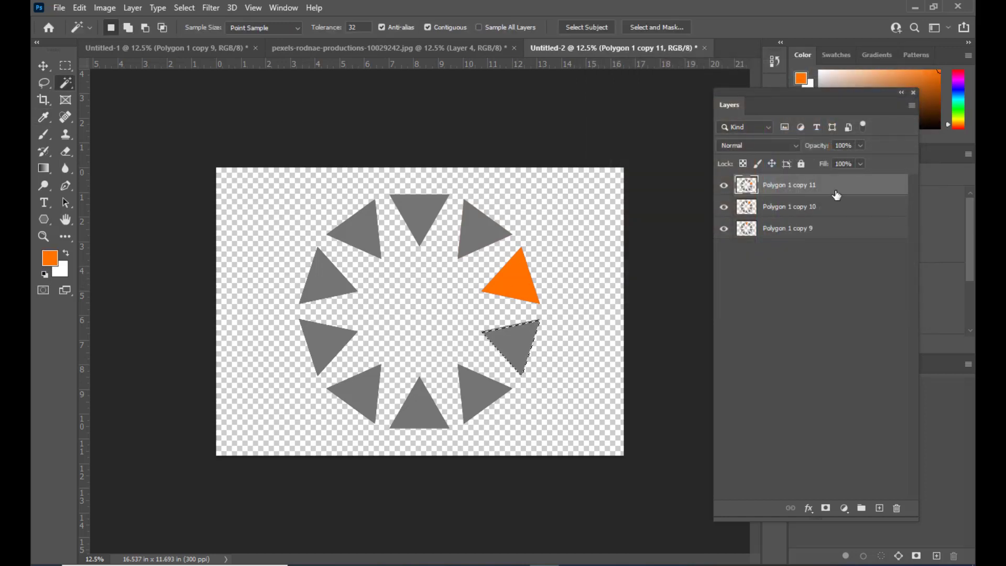
click(44, 66)
key(ctrl+d)
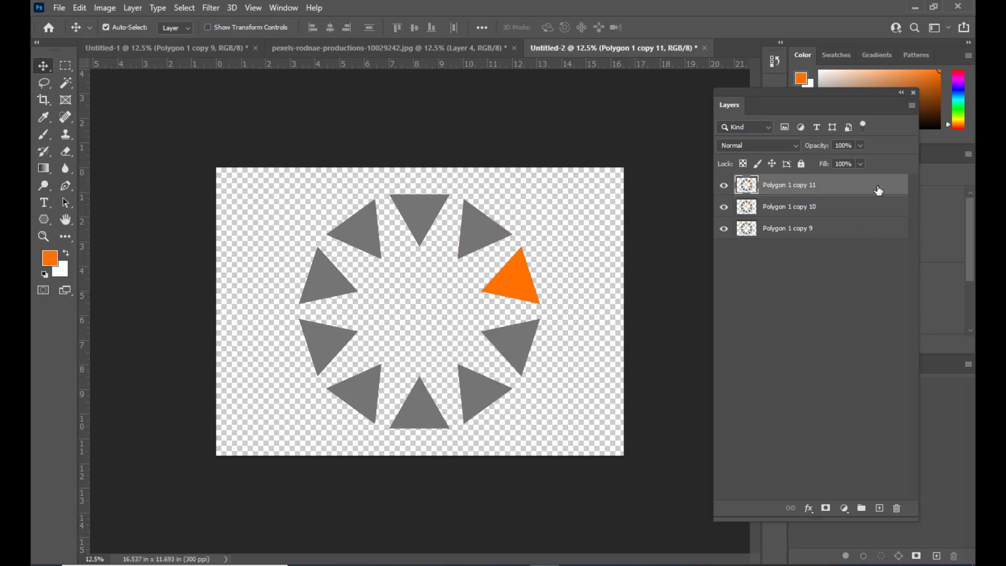
key(ctrl)
key(ctrl+j)
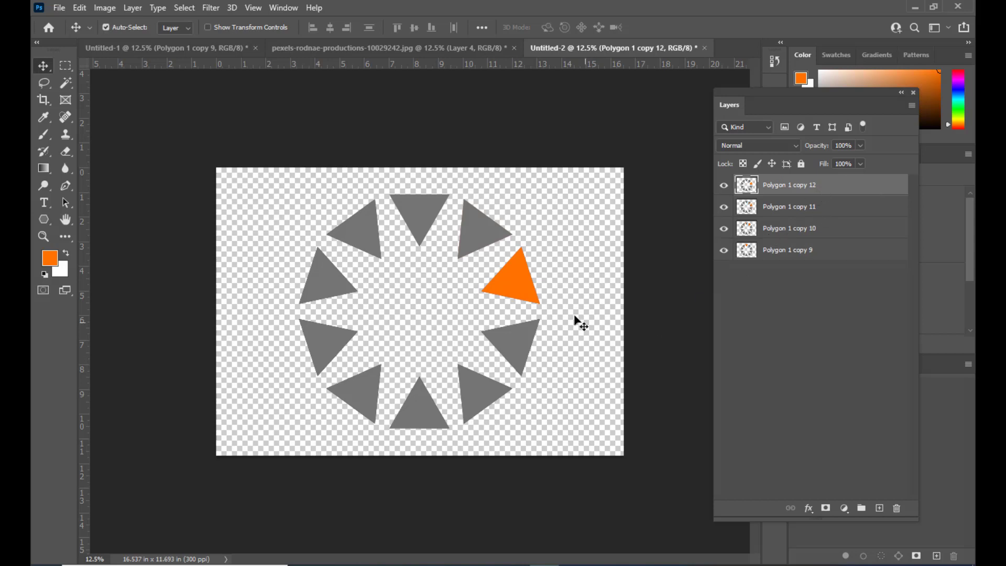
click(64, 84)
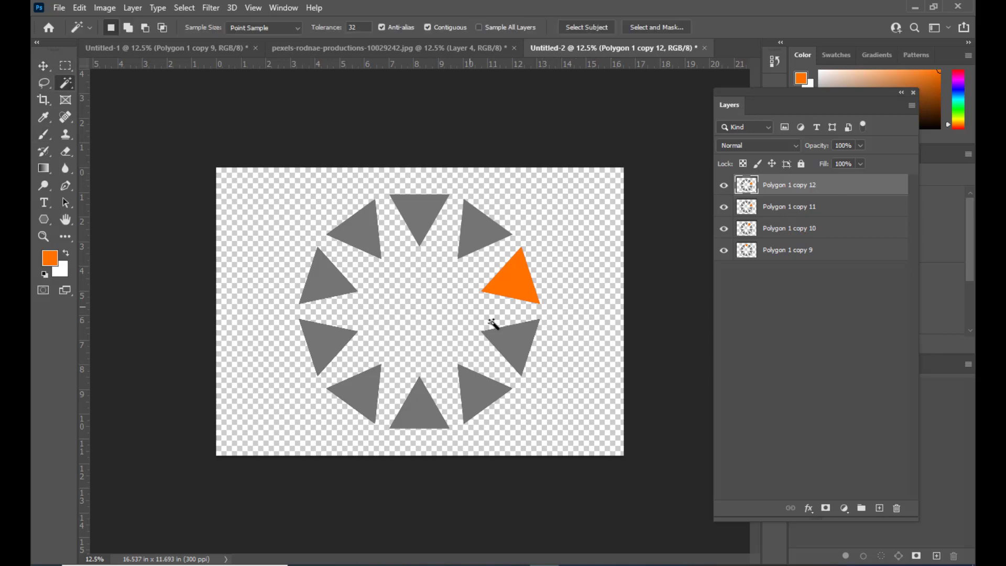
click(511, 346)
key(alt+BackSpace)
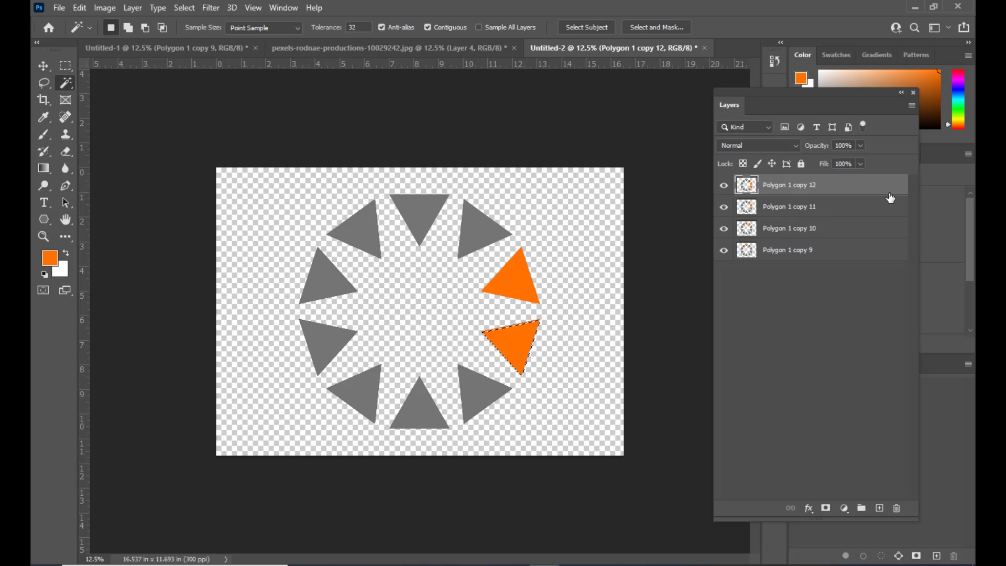
key(ctrl+d)
- Return the third triangle clockwise from the top to gray #747474 on the newest layer copy, and deselect
click(49, 257)
click(424, 206)
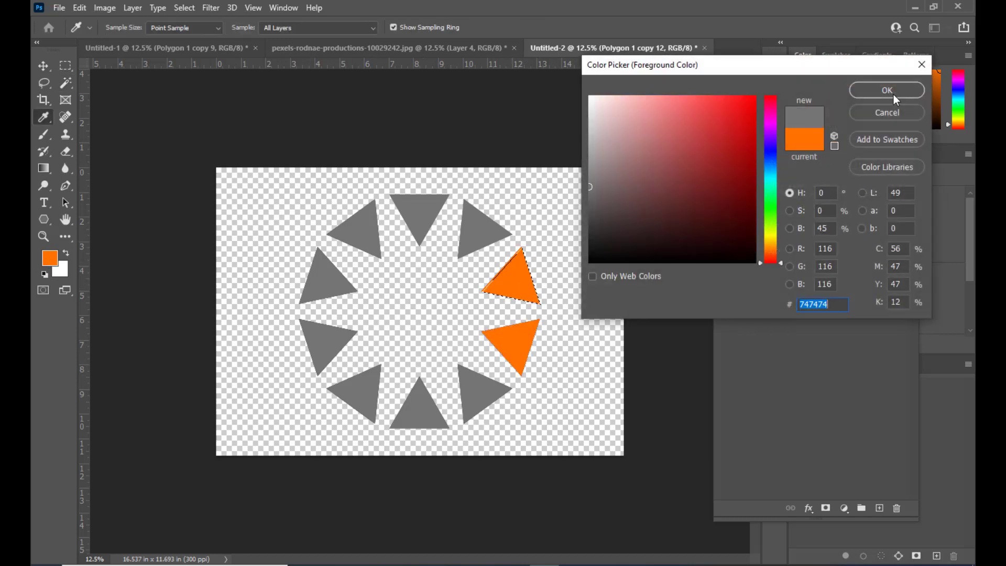
click(887, 90)
key(alt+BackSpace)
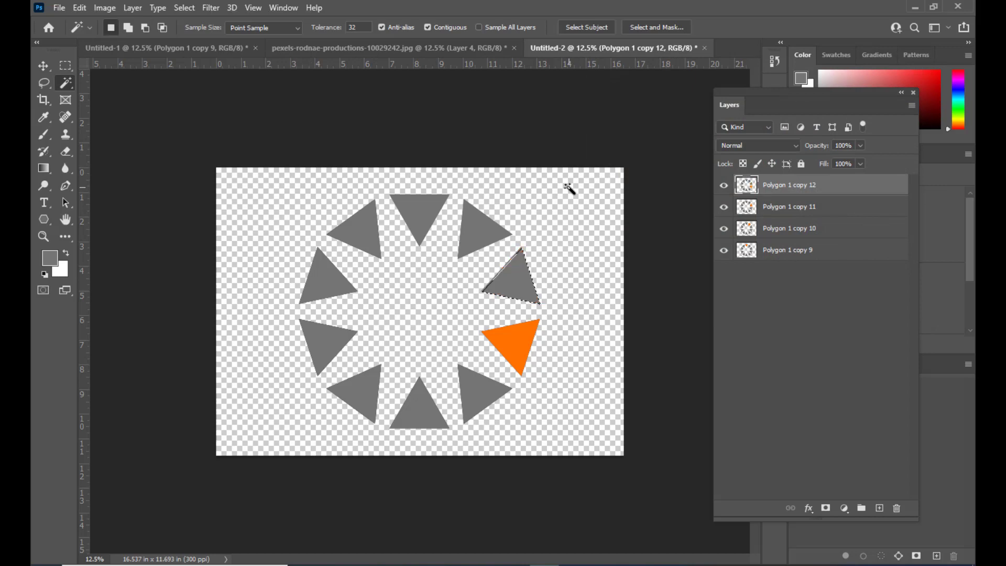
key(ctrl+d)
- Duplicate the layer again and fill the fifth triangle clockwise with orange #ff7200 sampled from the fourth triangle
key(ctrl+j)
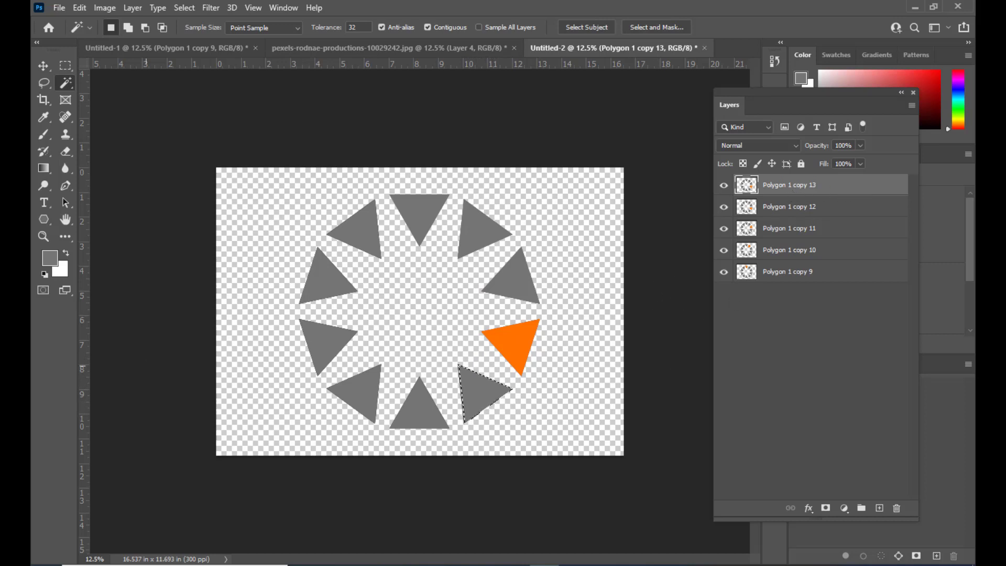
click(51, 267)
click(516, 332)
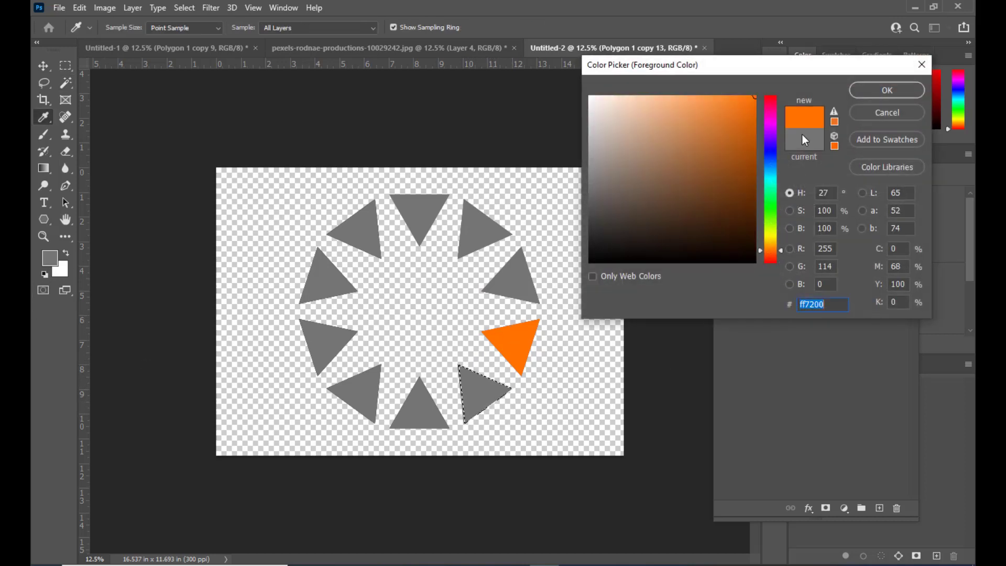
click(863, 96)
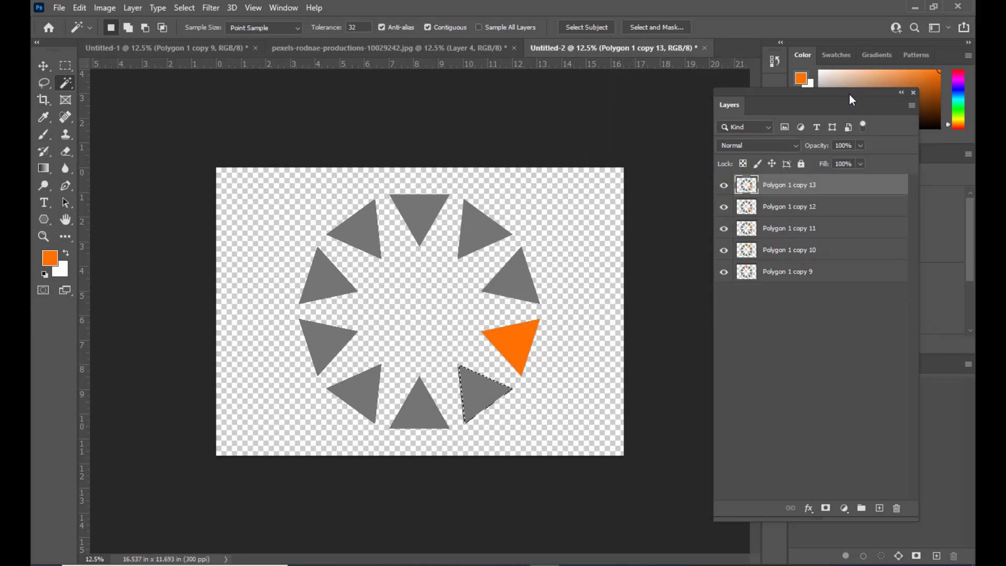
key(alt+BackSpace)
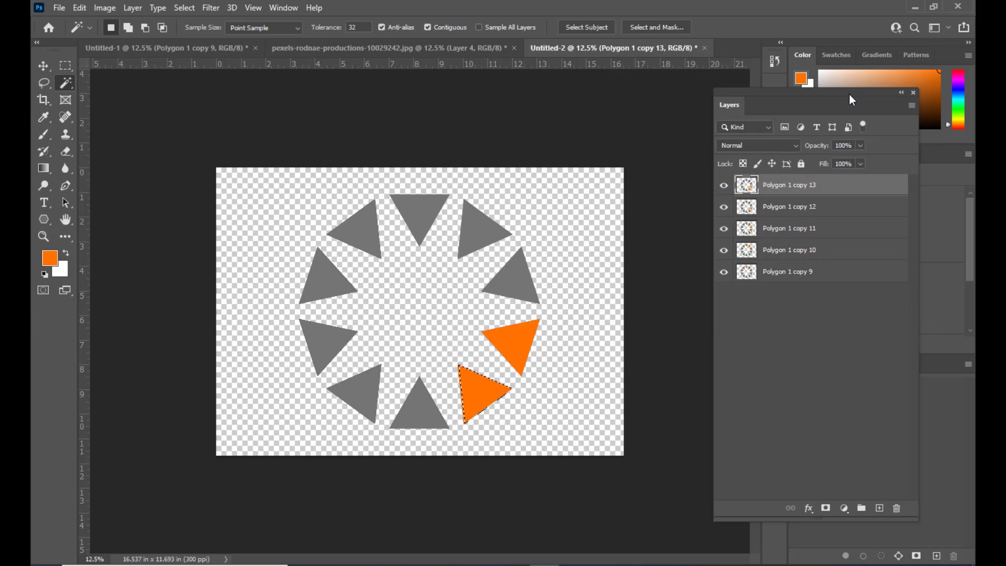
- Return the fourth triangle clockwise from the top to gray #747474 on the newest layer copy
click(520, 336)
click(48, 259)
click(347, 226)
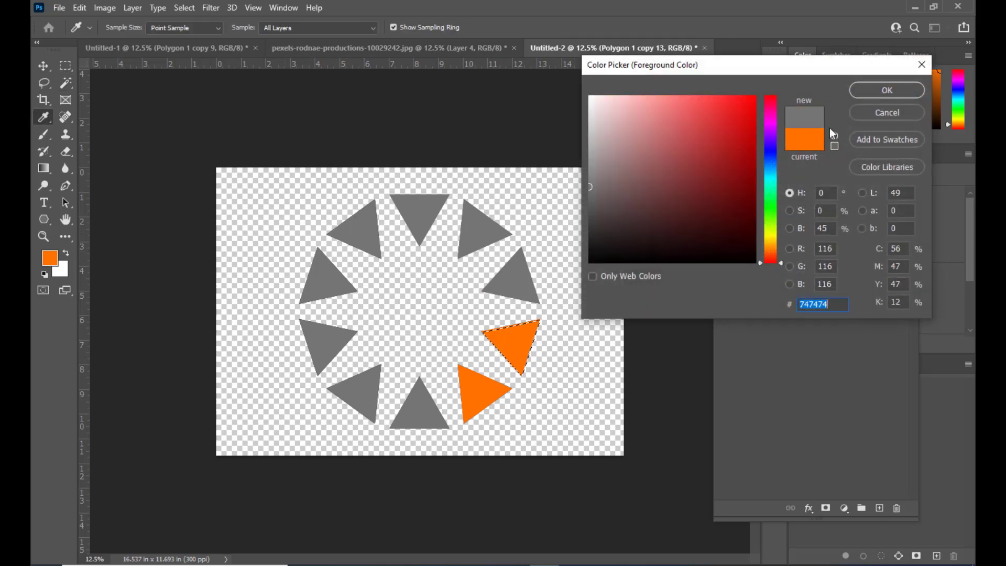
click(888, 90)
key(alt+BackSpace)
key(w)
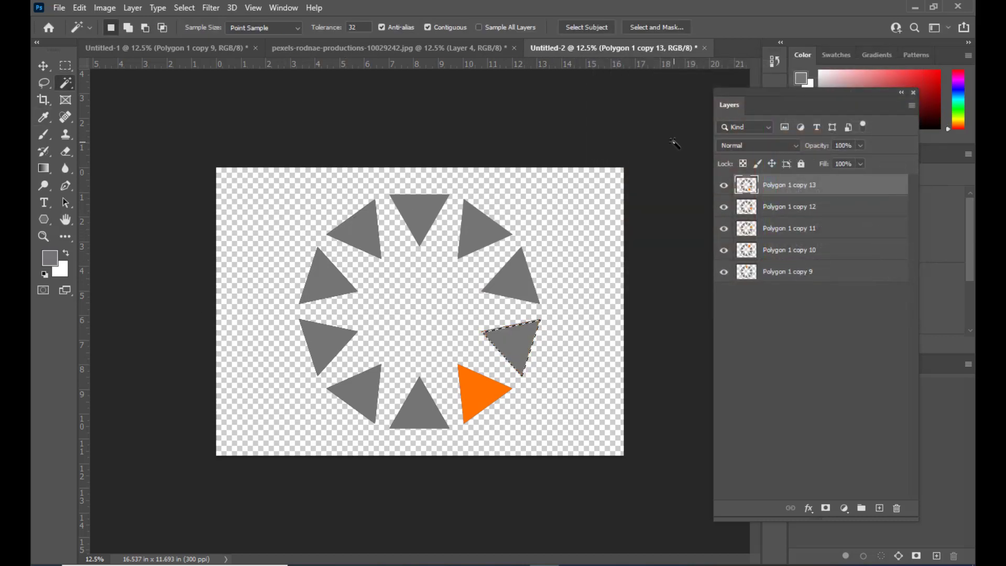
- Try to fill the bottom triangle on the current layer with the orange sampled from the fifth triangle
click(417, 410)
click(50, 259)
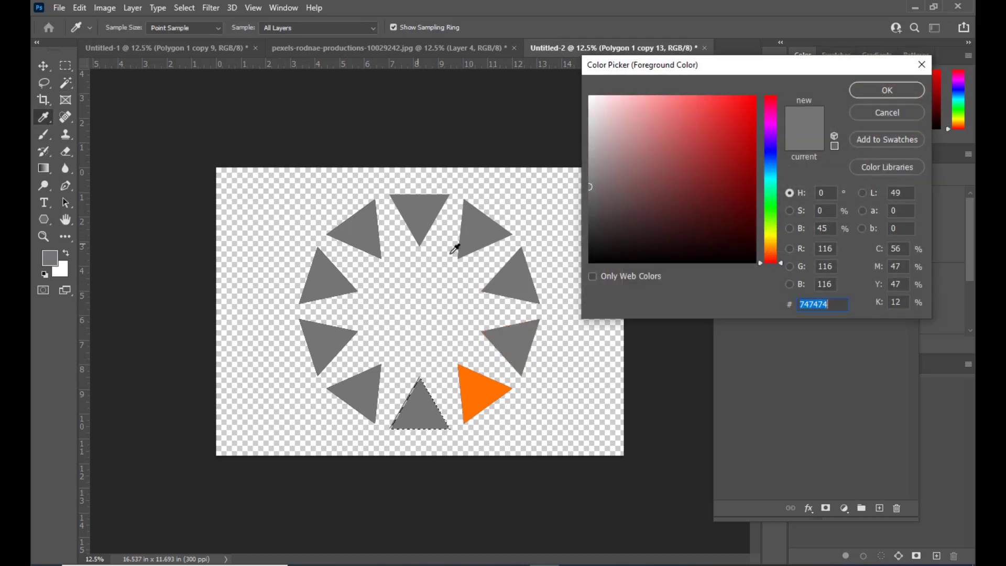
click(478, 388)
key(Return)
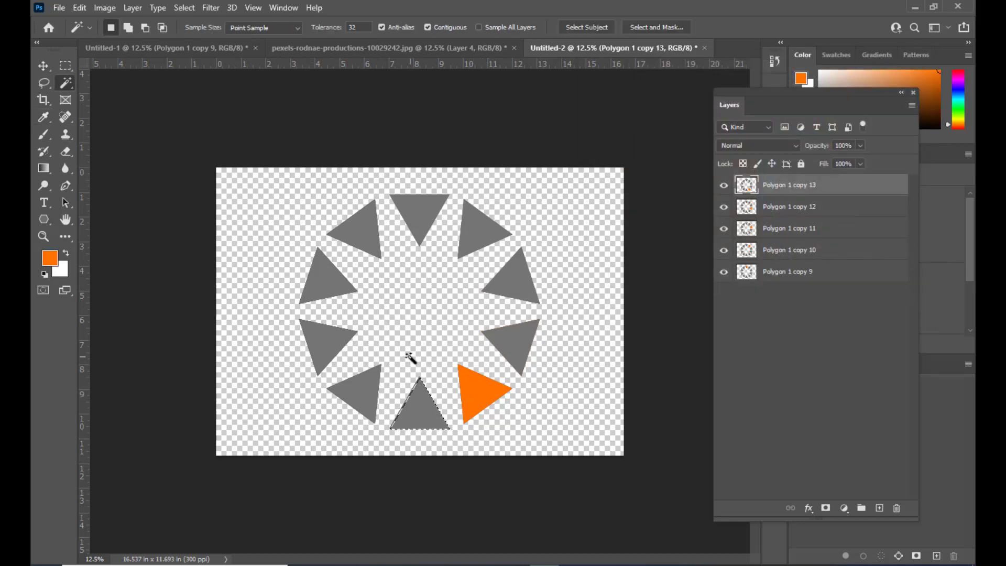
key(alt+BackSpace)
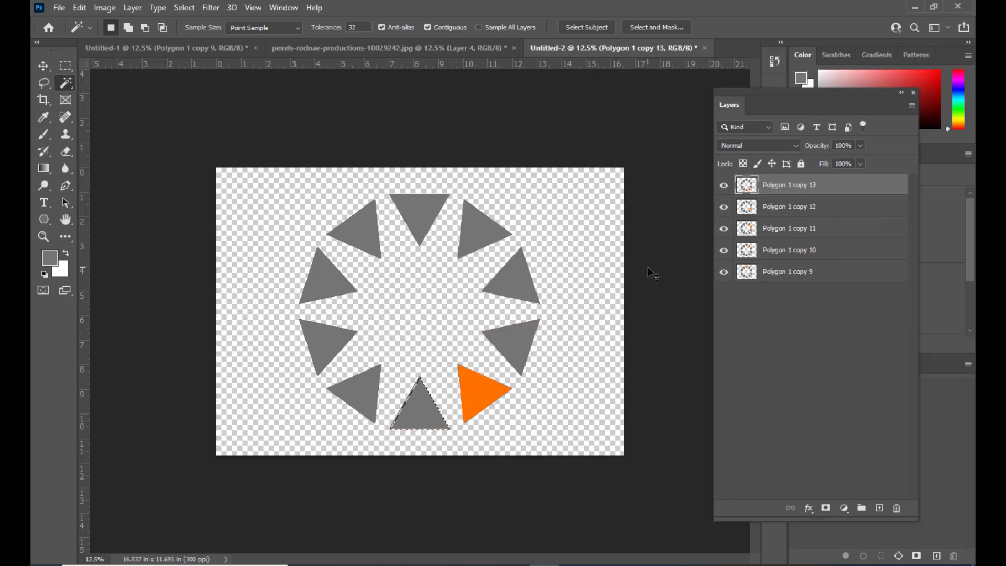
- Duplicate the layer and fill the bottom triangle with orange #ff7200 sampled from the fifth triangle clockwise
key(ctrl+j)
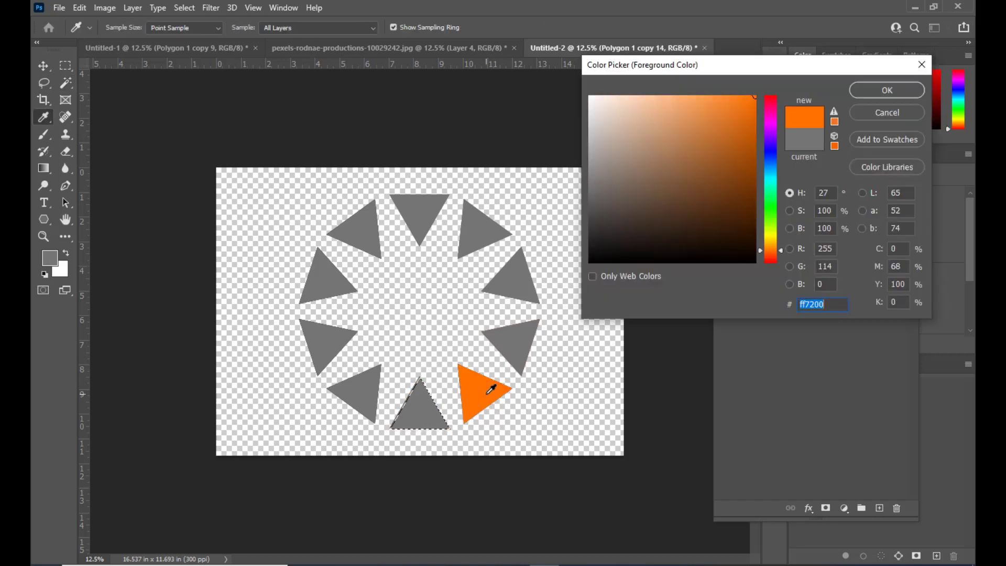
key(Return)
key(alt+BackSpace)
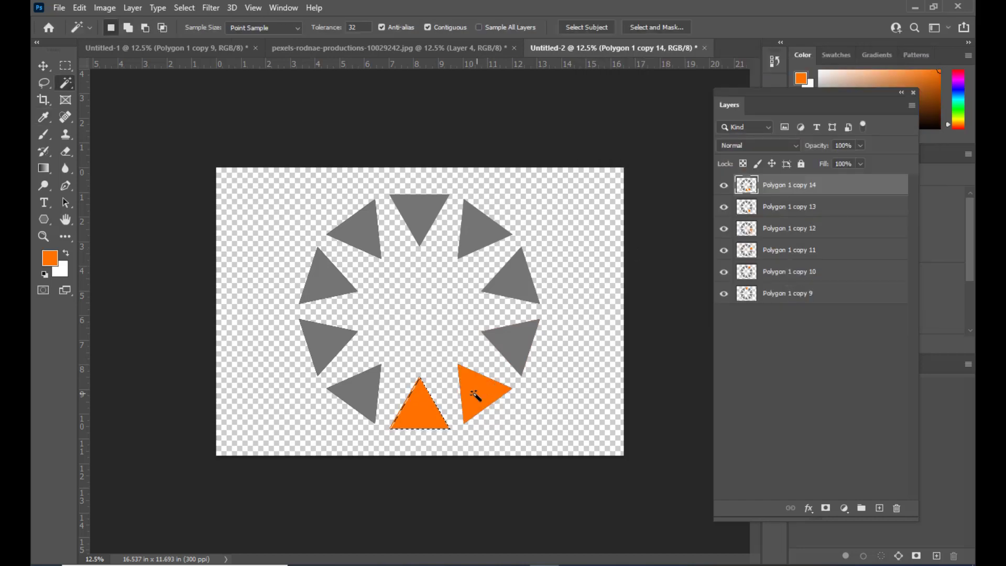
- Duplicate the layer again and move the orange #ff7200 fill from the bottom triangle to the seventh triangle clockwise from the top
key(ctrl+j)
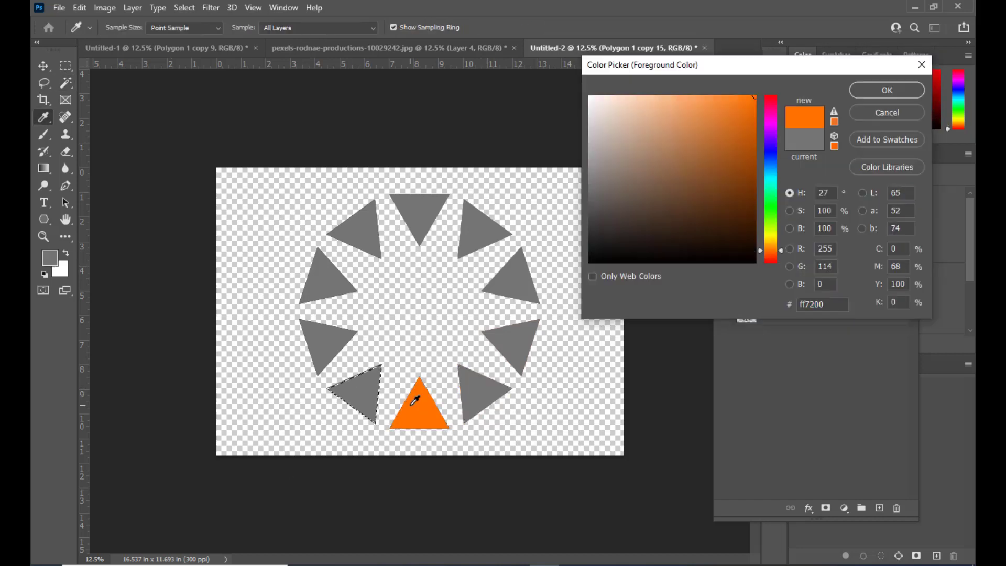
key(Return)
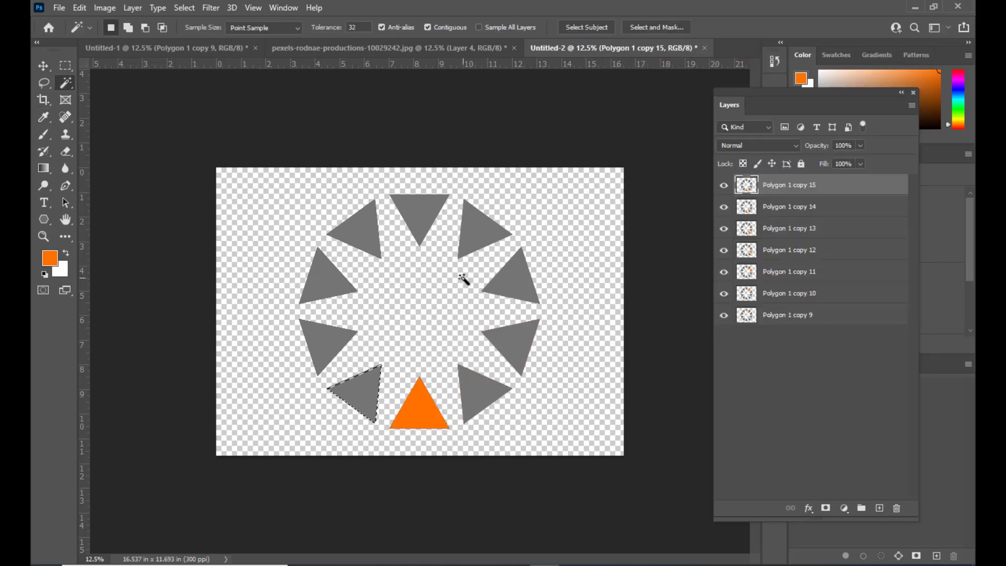
key(alt+BackSpace)
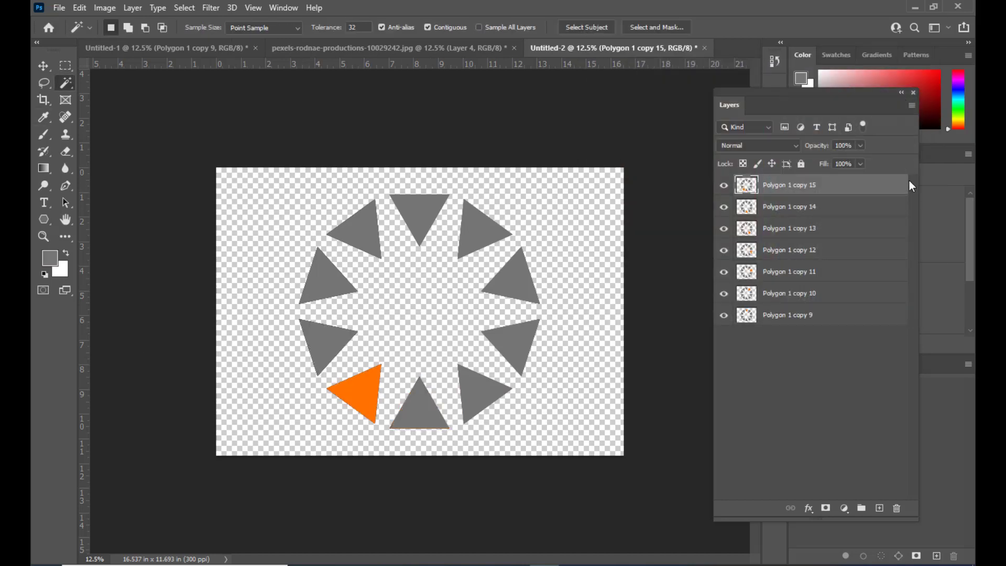
- Duplicate the layer and fill the eighth triangle clockwise from the top with the orange sampled from the seventh triangle
key(ctrl+j)
click(324, 343)
click(50, 258)
click(359, 392)
click(887, 90)
key(alt+BackSpace)
- Return the seventh triangle clockwise from the top to gray on the newest layer copy
click(359, 392)
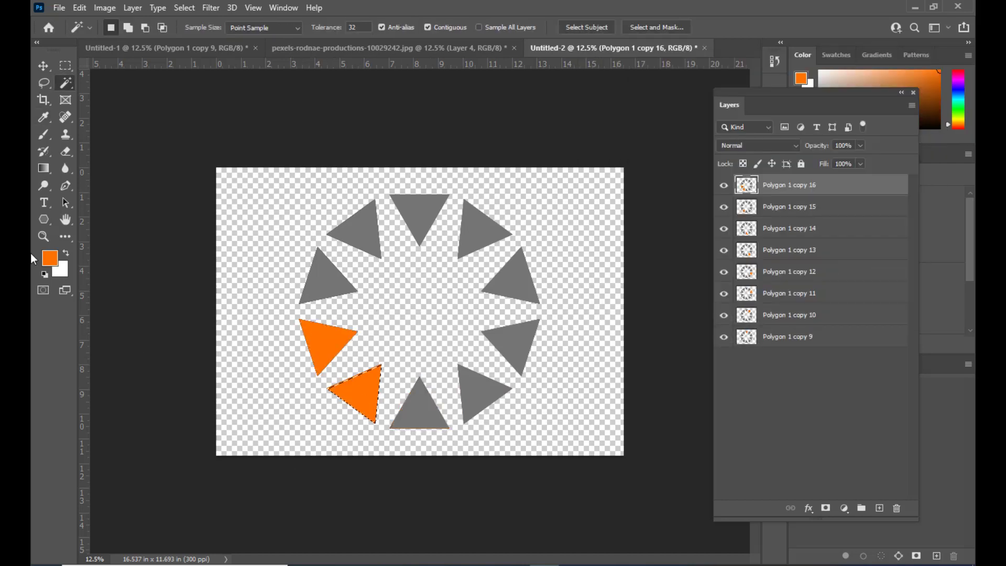
click(50, 258)
key(alt+BackSpace)
- Duplicate the layer again and fill the ninth triangle clockwise from the top with orange
key(ctrl+j)
click(336, 278)
click(50, 257)
key(alt+BackSpace)
- Return the eighth triangle clockwise from the top to gray #747474 on the newest layer copy, and deselect
click(336, 342)
click(50, 258)
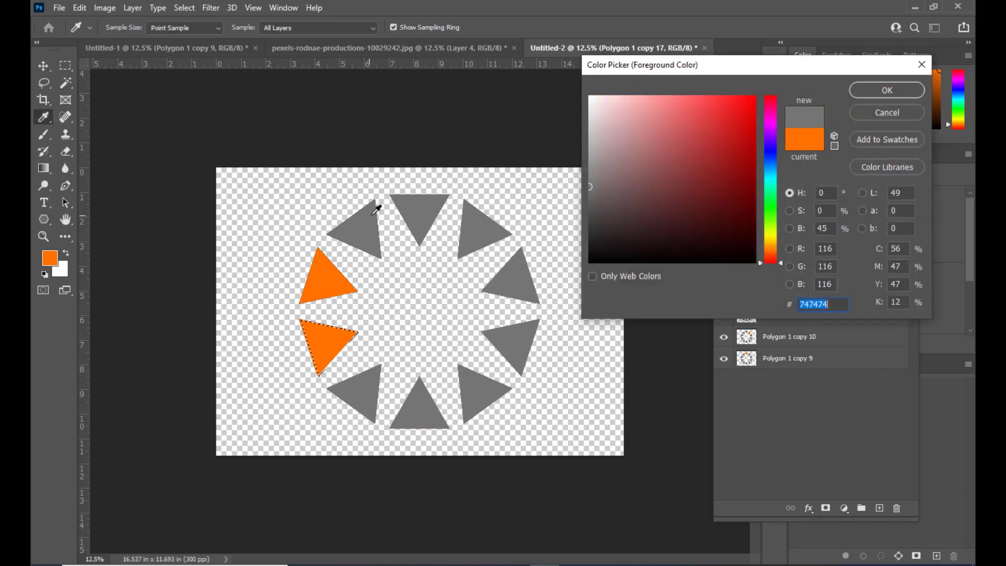
key(Return)
key(alt+BackSpace)
key(ctrl+d)
key(w)
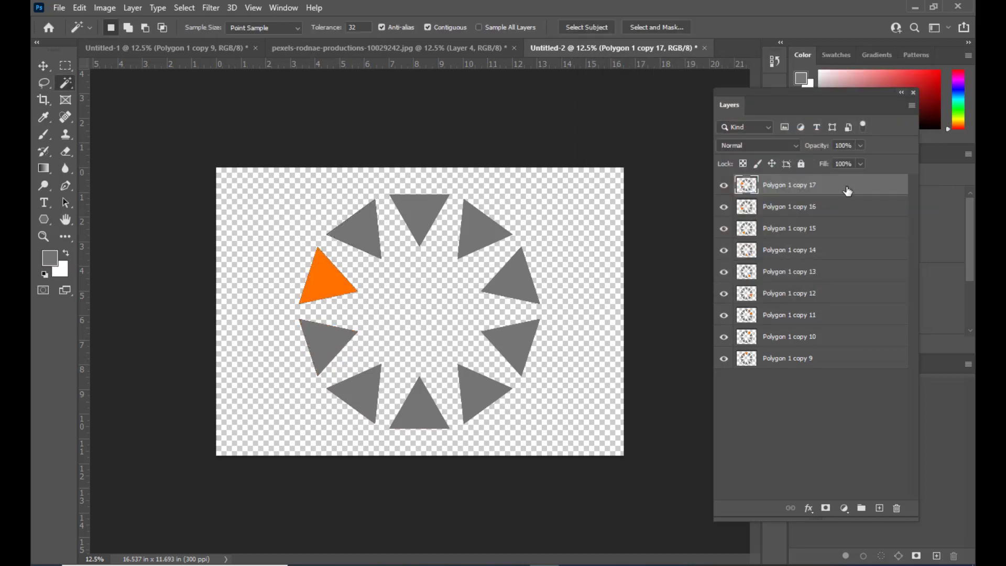
- Duplicate the layer once more and fill the tenth triangle clockwise with the orange sampled from the ninth triangle
key(ctrl+j)
click(359, 231)
click(50, 258)
click(330, 278)
click(887, 91)
key(alt+BackSpace)
- Return the ninth triangle clockwise from the top to gray on the newest layer copy, and deselect
click(330, 277)
click(49, 258)
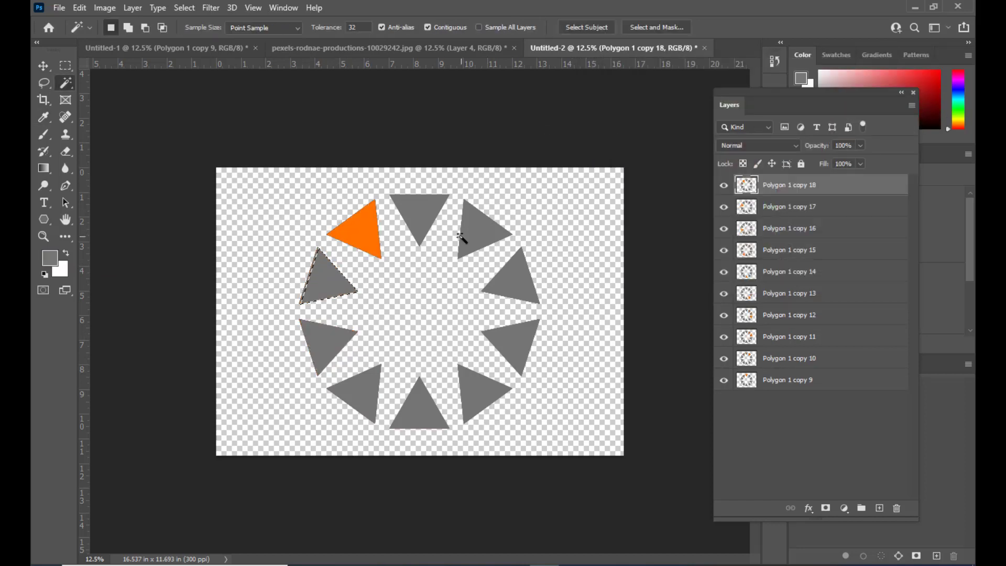
key(ctrl+d)
- Show the Timeline and place it over the lower part of the canvas, beside the layer list
drag(742, 88, 733, 90)
click(292, 12)
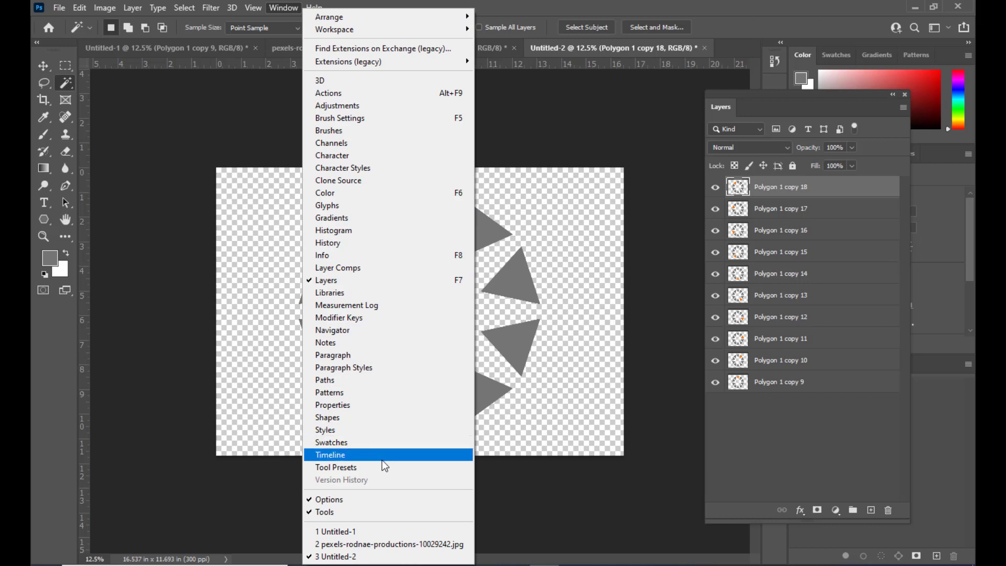
click(350, 455)
click(350, 453)
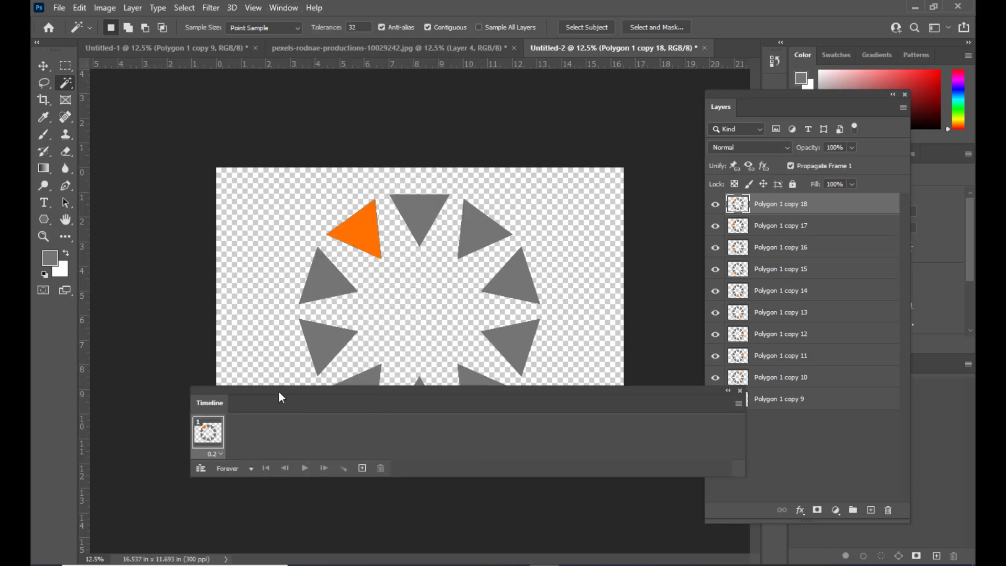
drag(364, 417, 250, 417)
drag(322, 418, 288, 421)
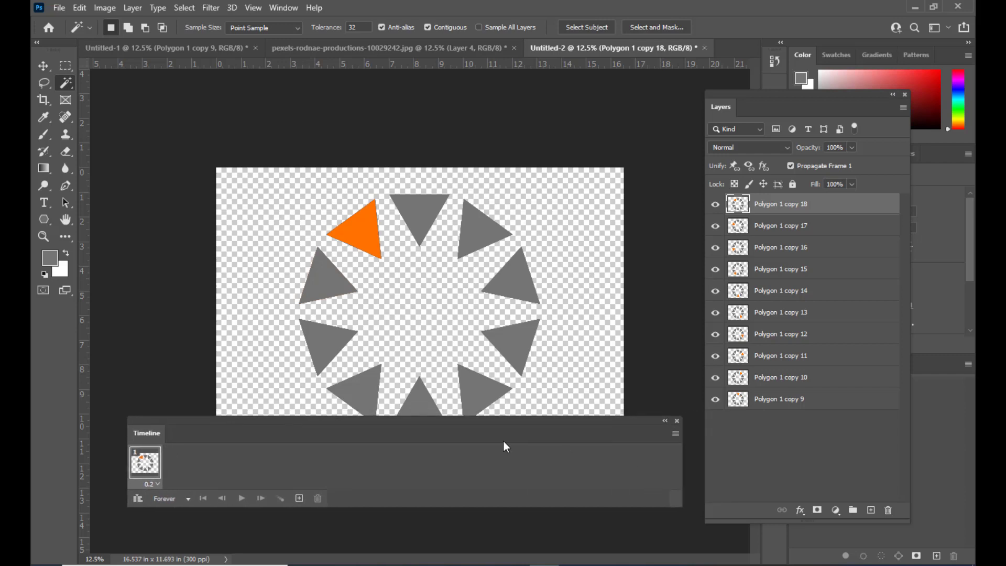
drag(361, 419, 375, 425)
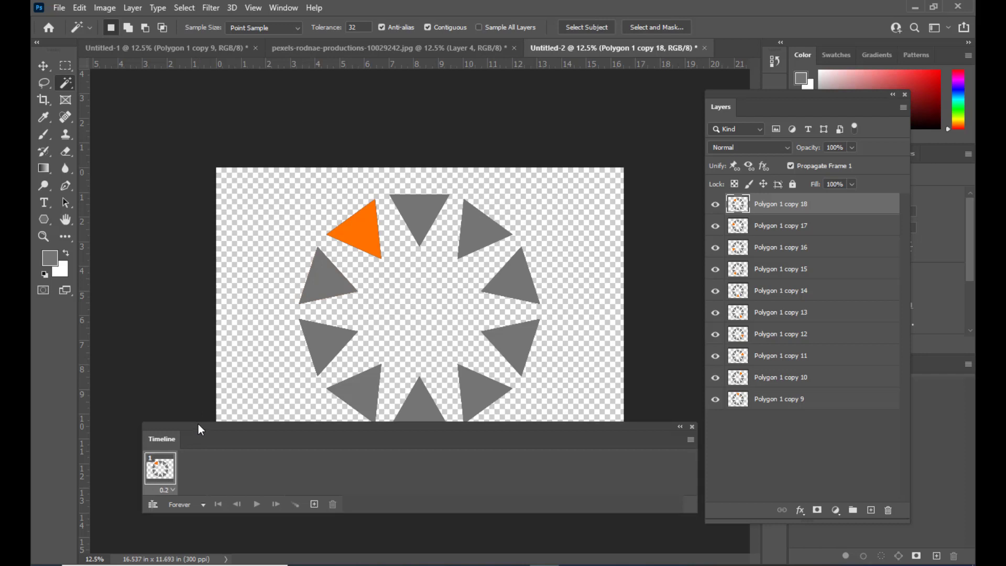
mouse_move(197, 426)
mouse_down()
mouse_move(210, 414)
mouse_move(191, 425)
mouse_up()
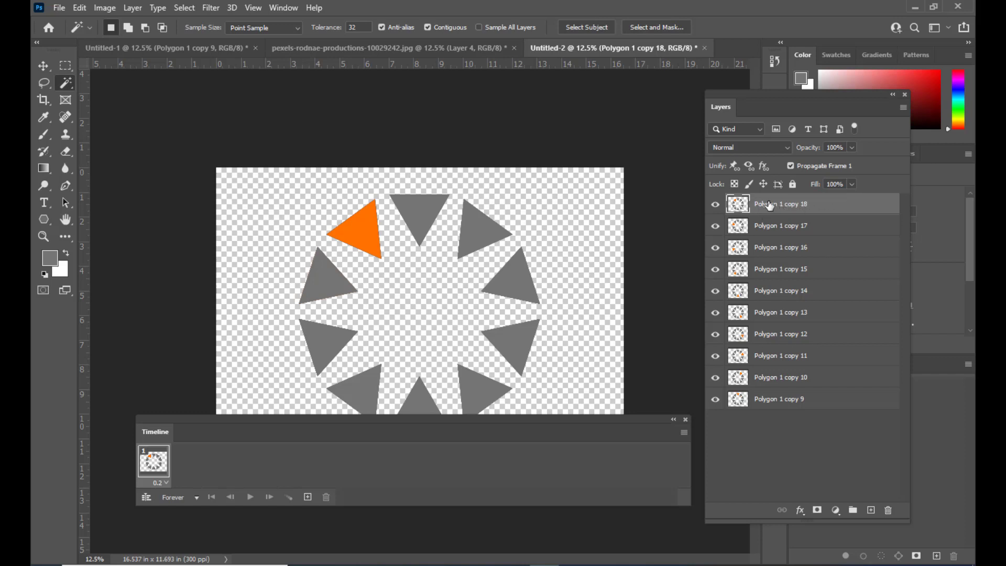
drag(169, 417, 184, 418)
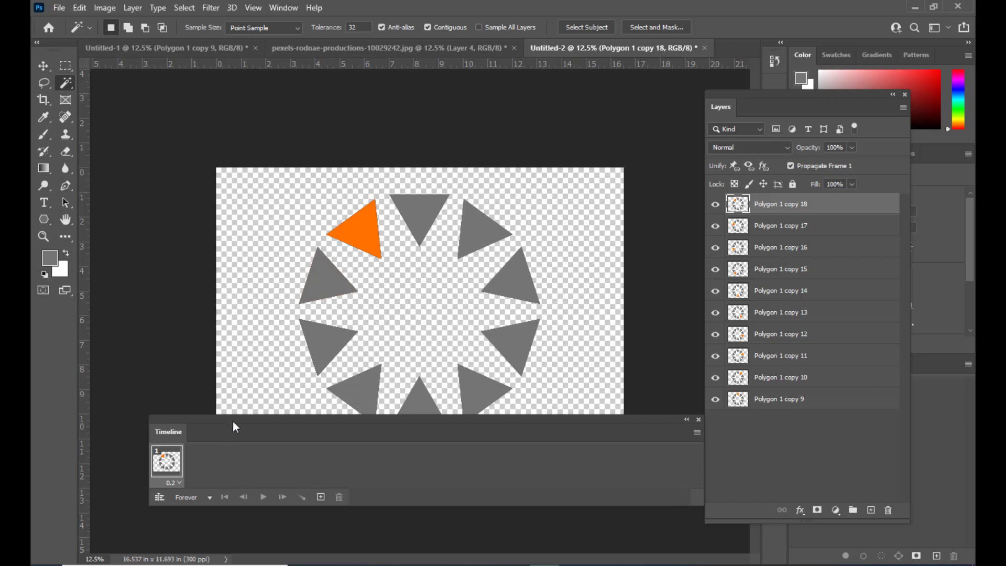
drag(233, 421, 208, 416)
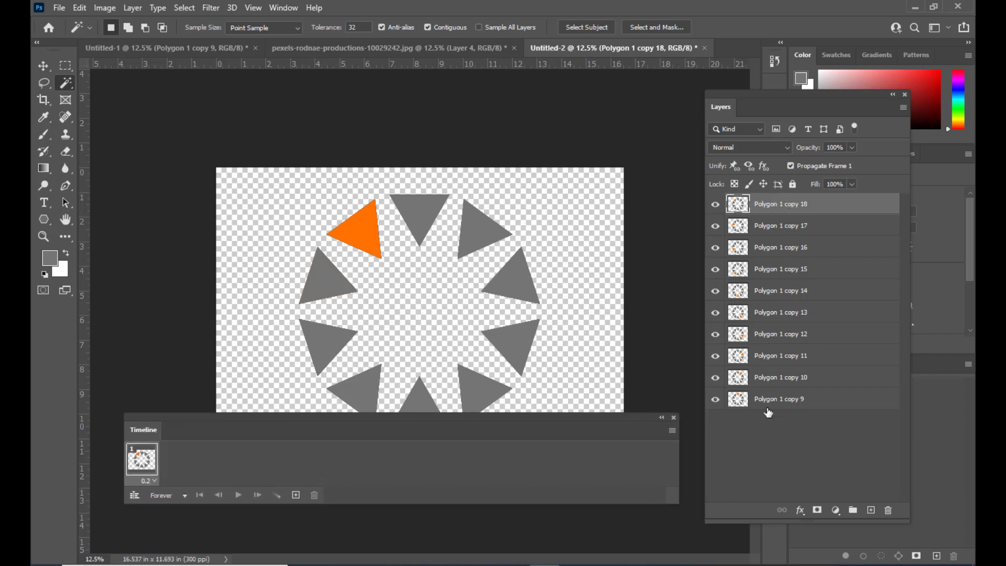
drag(525, 417, 516, 434)
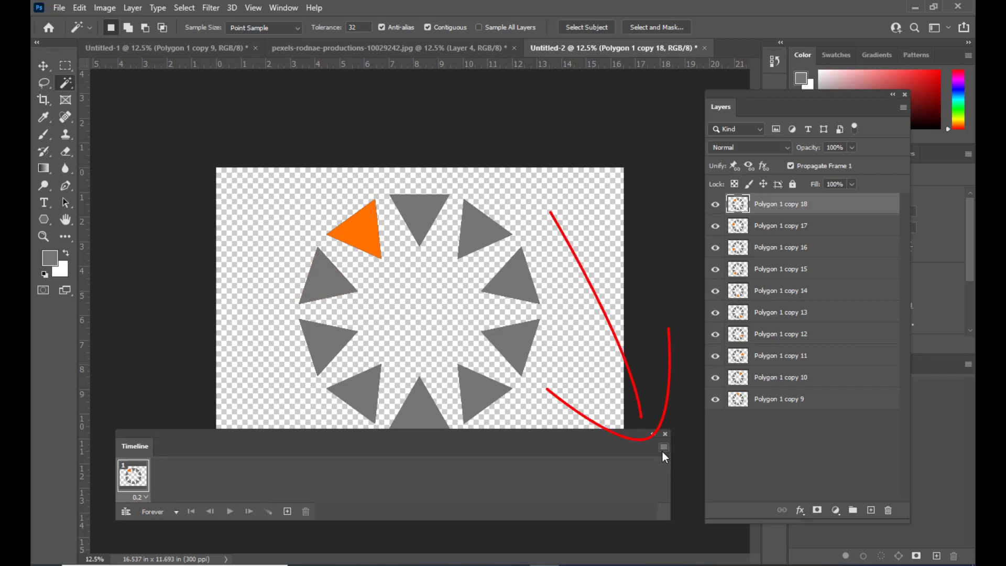
- Make animation frames from the layers and move the Timeline clear of the ring of triangles
click(664, 448)
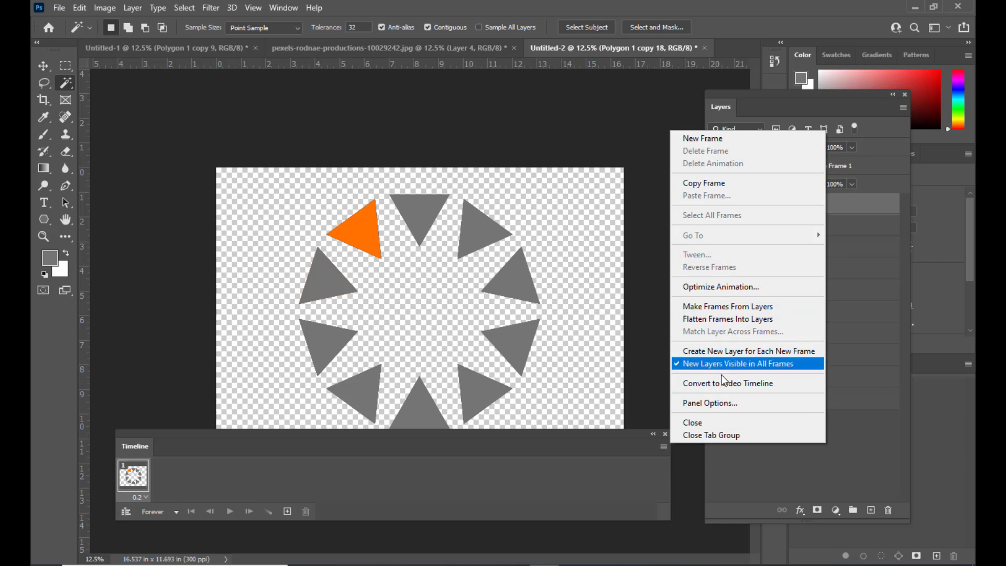
click(785, 308)
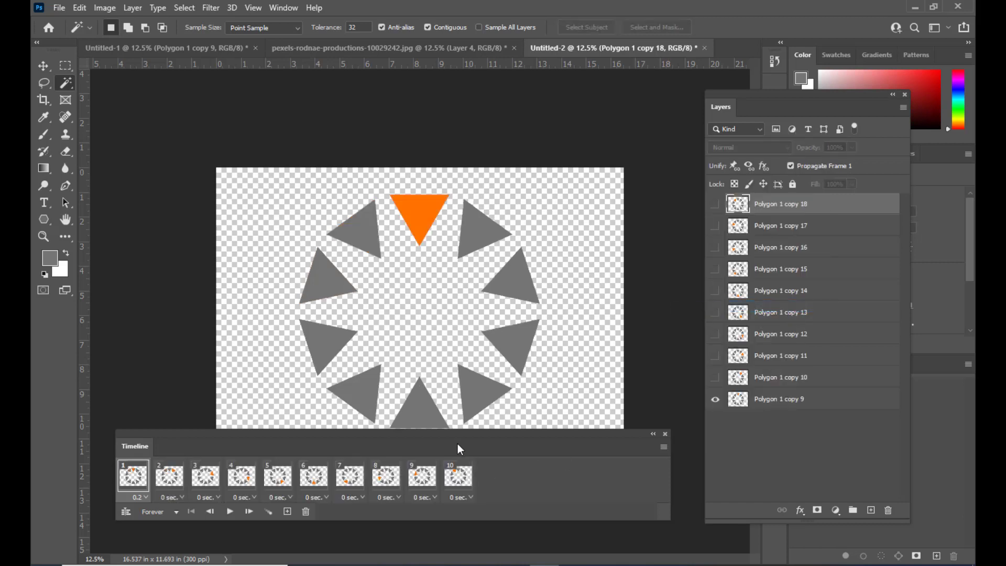
drag(457, 444, 523, 455)
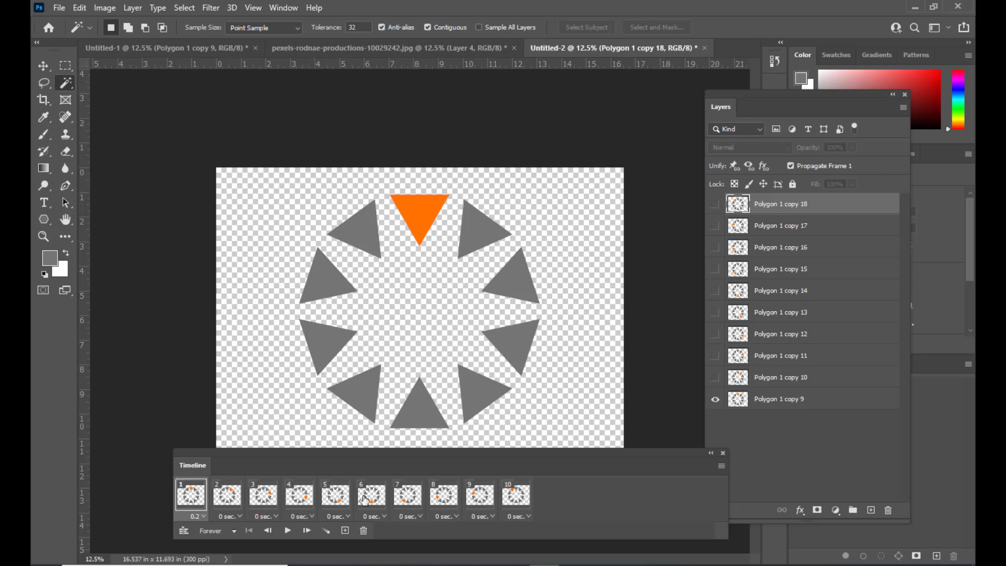
drag(455, 451, 495, 445)
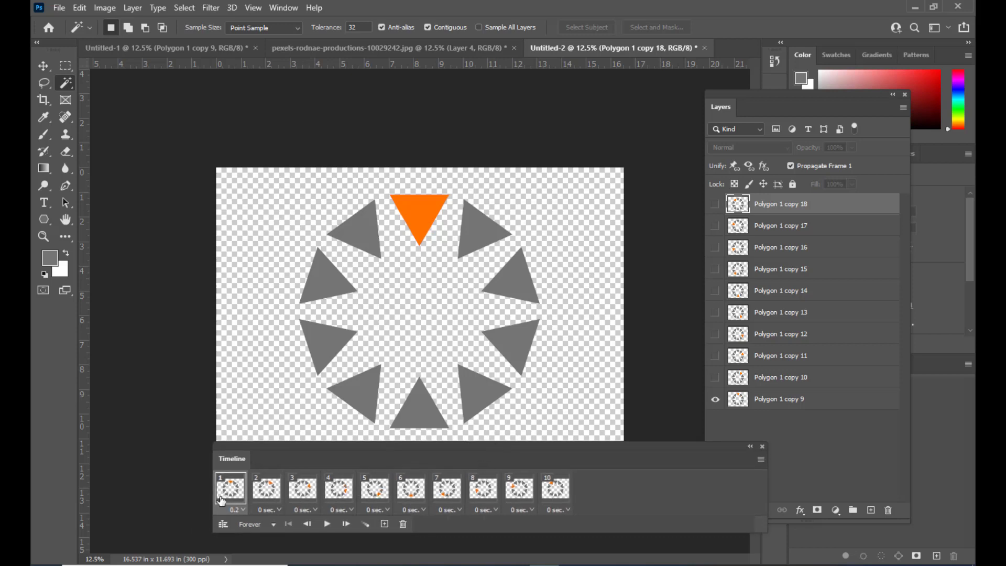
drag(354, 455, 347, 461)
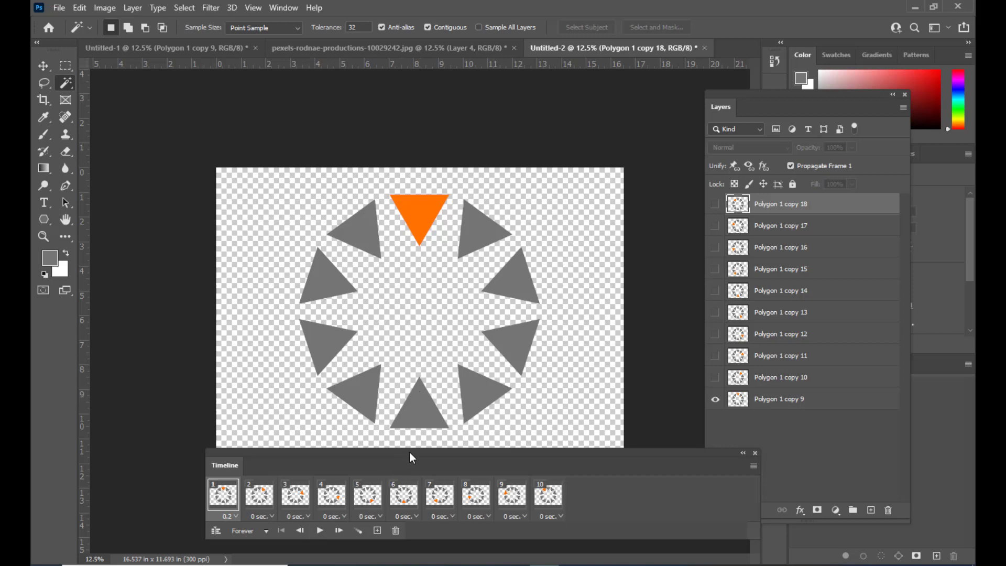
drag(375, 456, 369, 456)
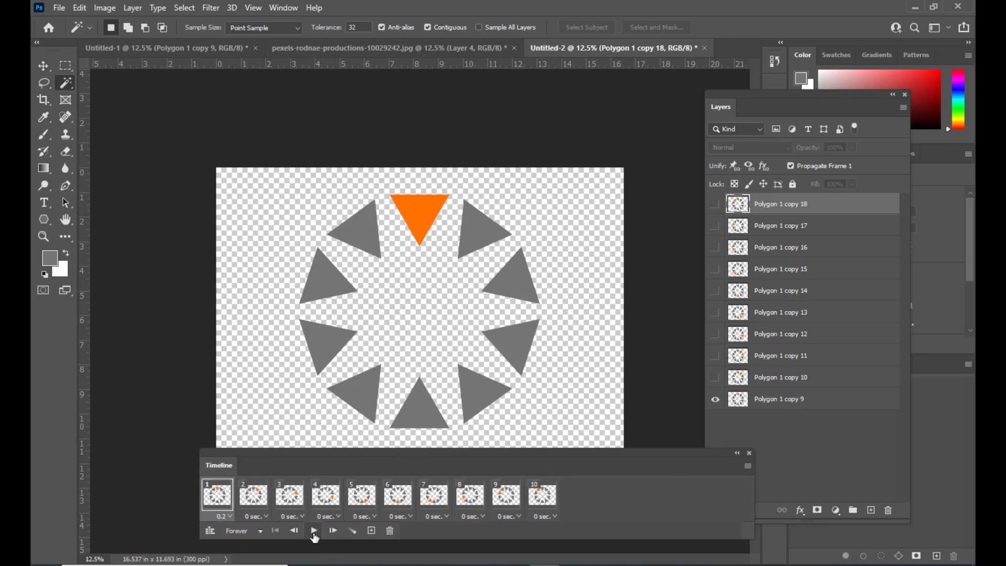
- Play the frame animation as a preview and stop it
click(313, 531)
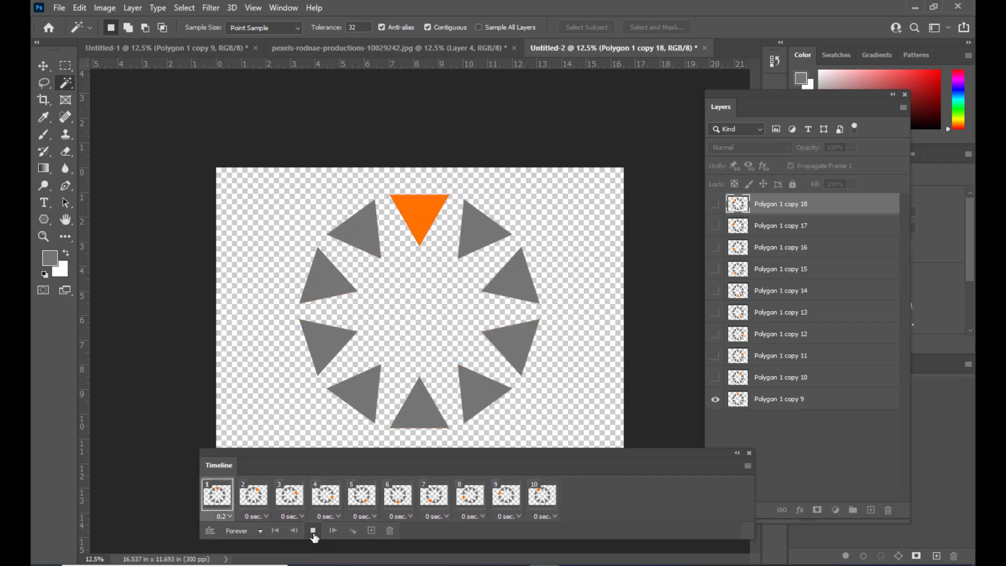
click(314, 534)
- Select frames 1 through 10 and set their frame delay to 0.2 seconds
shift+click(550, 502)
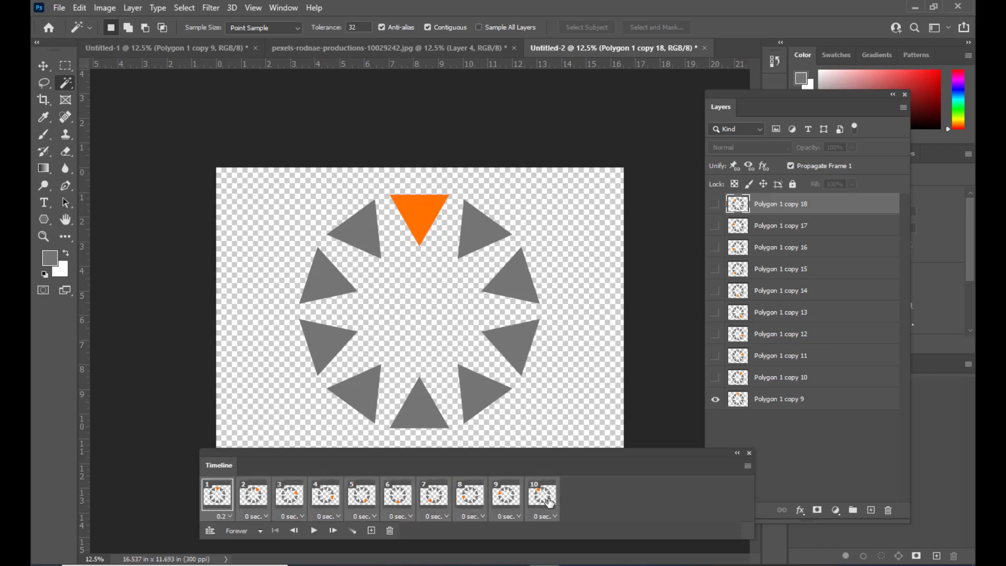
drag(516, 451, 510, 435)
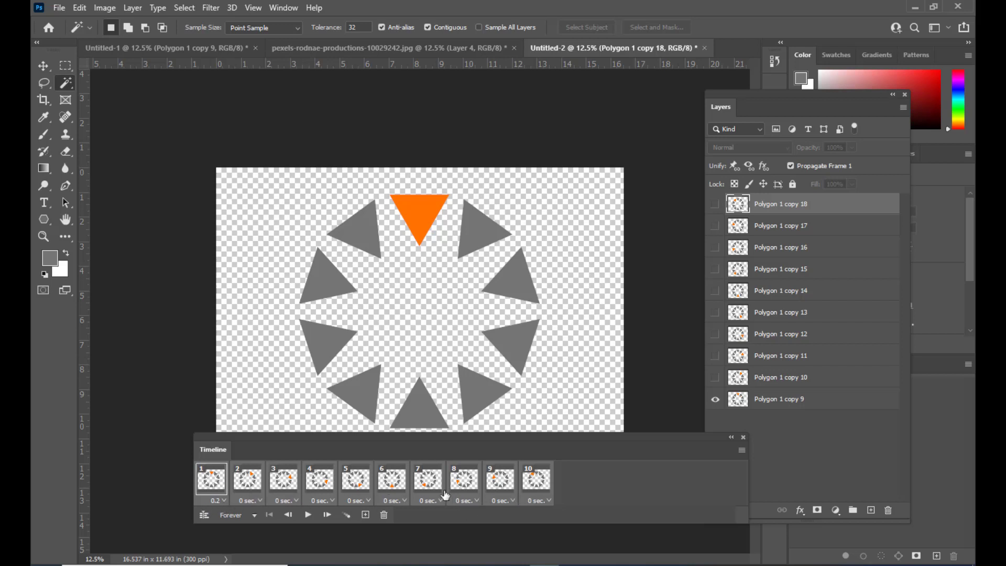
click(549, 502)
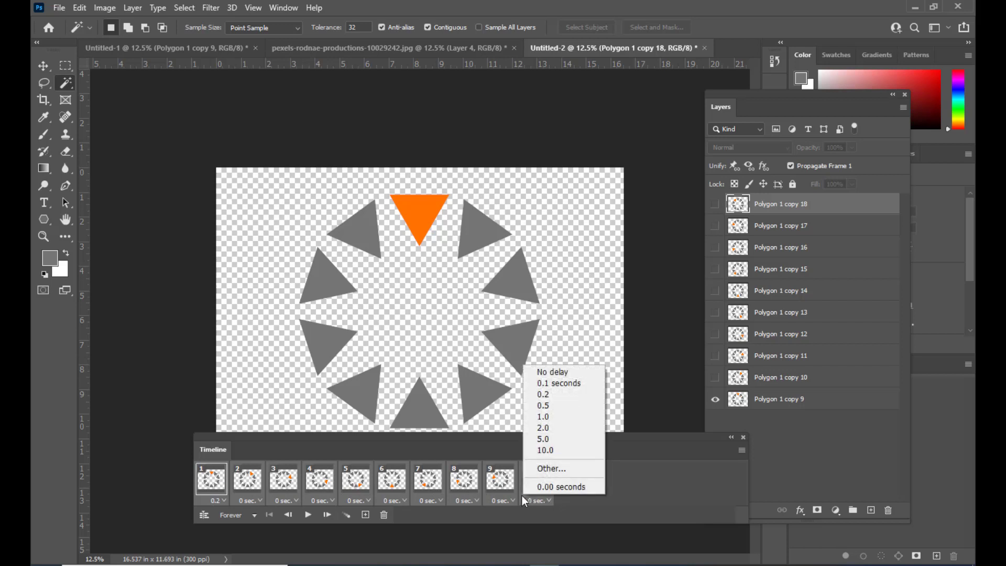
click(562, 395)
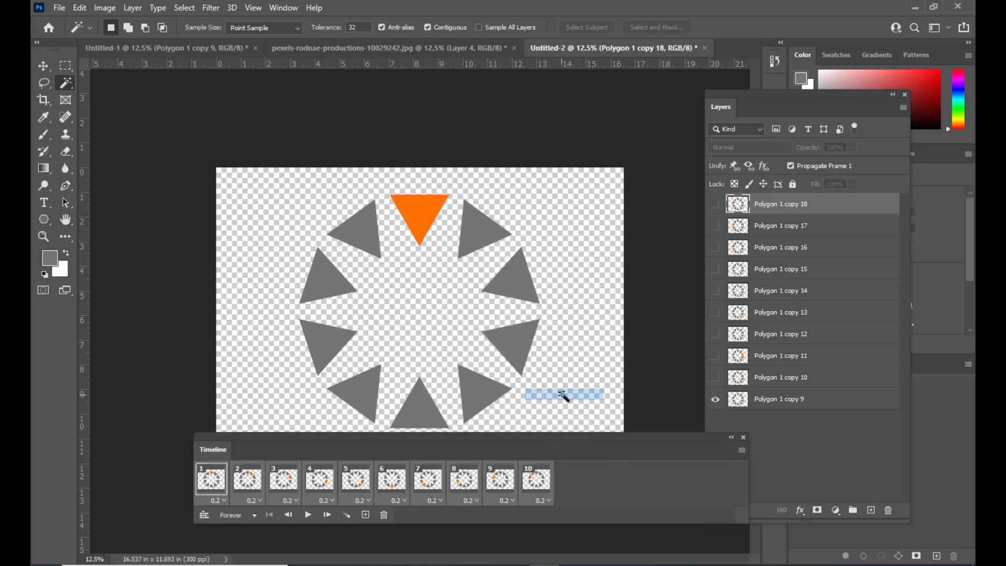
- Preview the retimed animation from the first frame and stop the playback
click(207, 480)
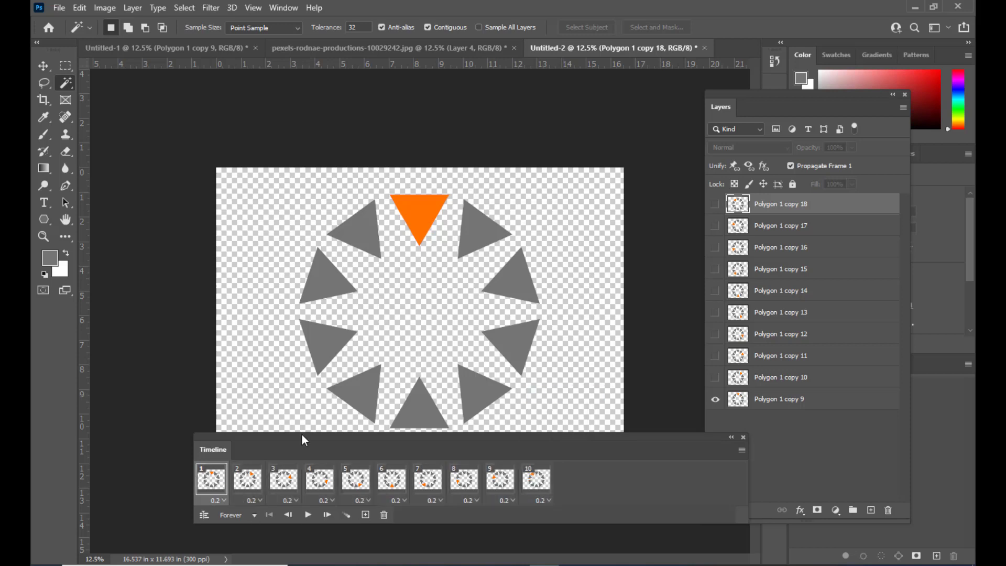
drag(302, 435, 300, 442)
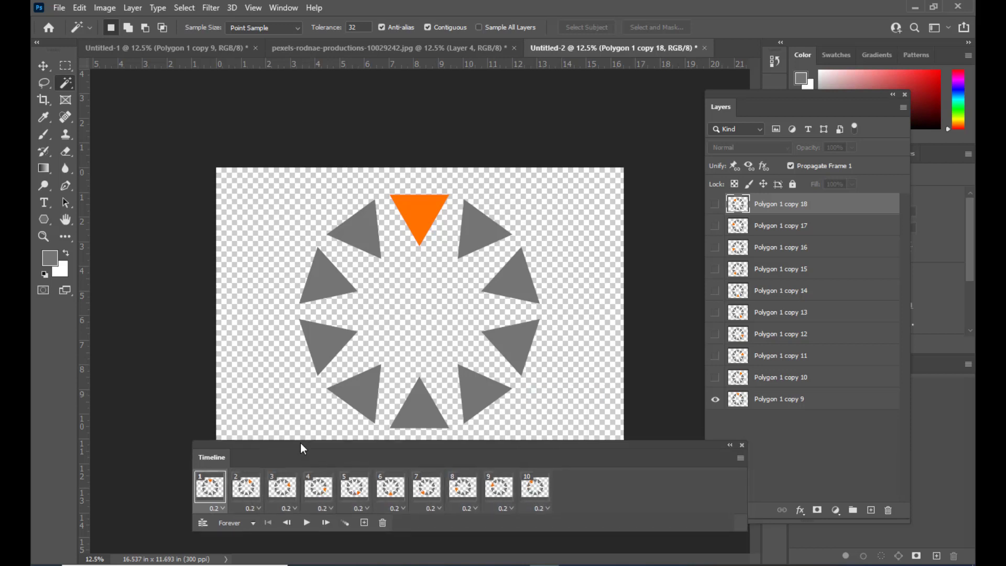
click(307, 524)
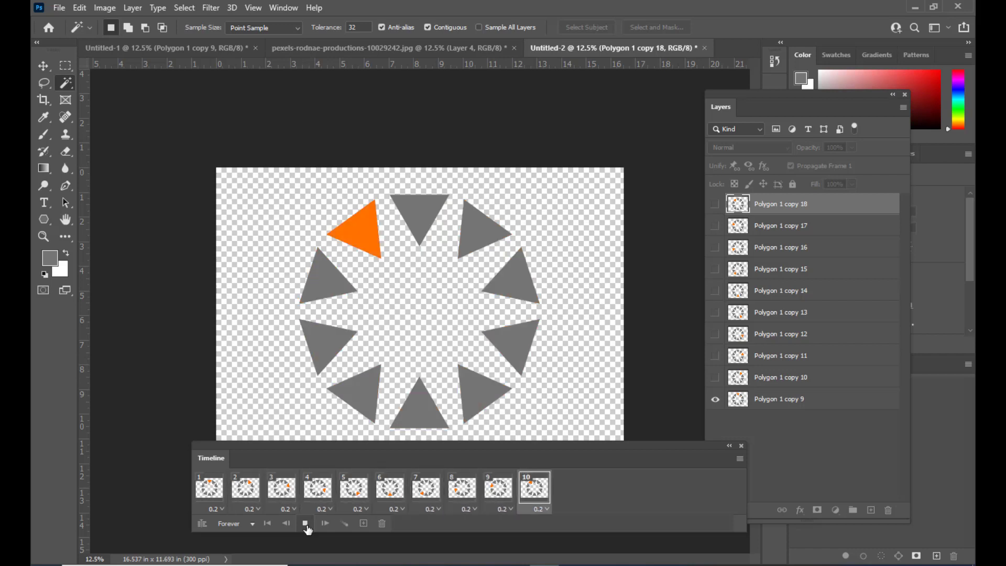
click(306, 524)
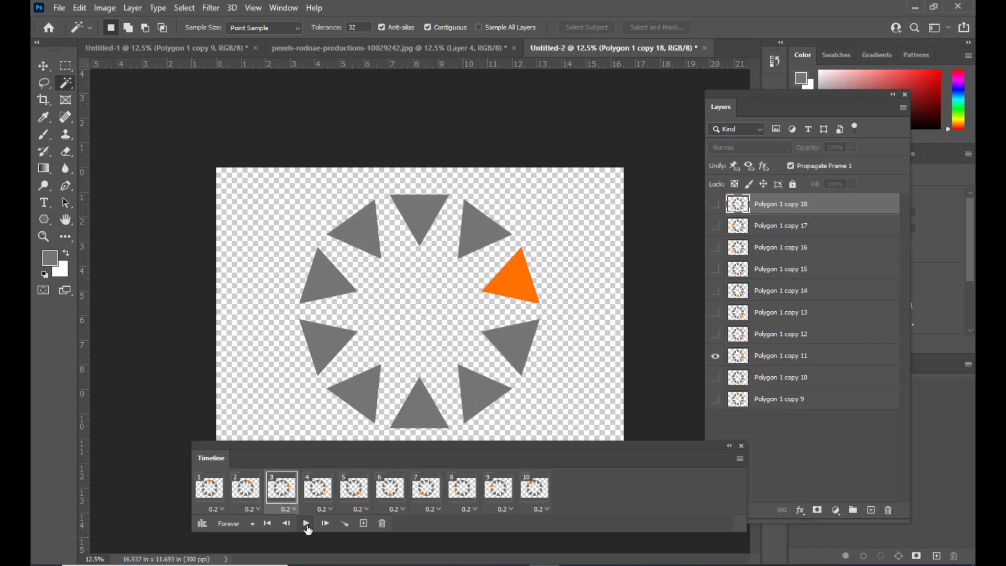
- Start saving a copy of the animation to the Desktop and choose GIF (*.GIF) as the file type
click(57, 5)
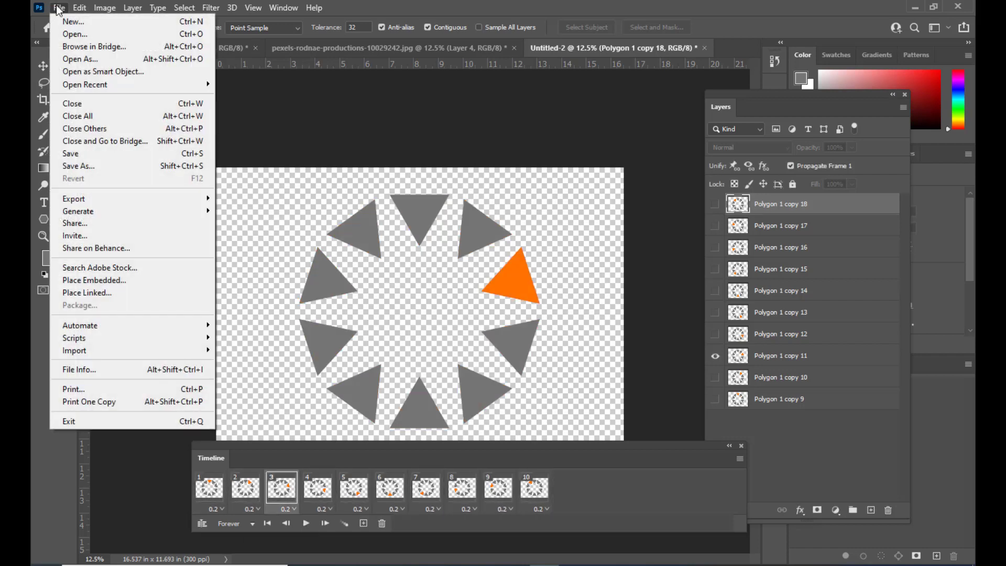
click(103, 172)
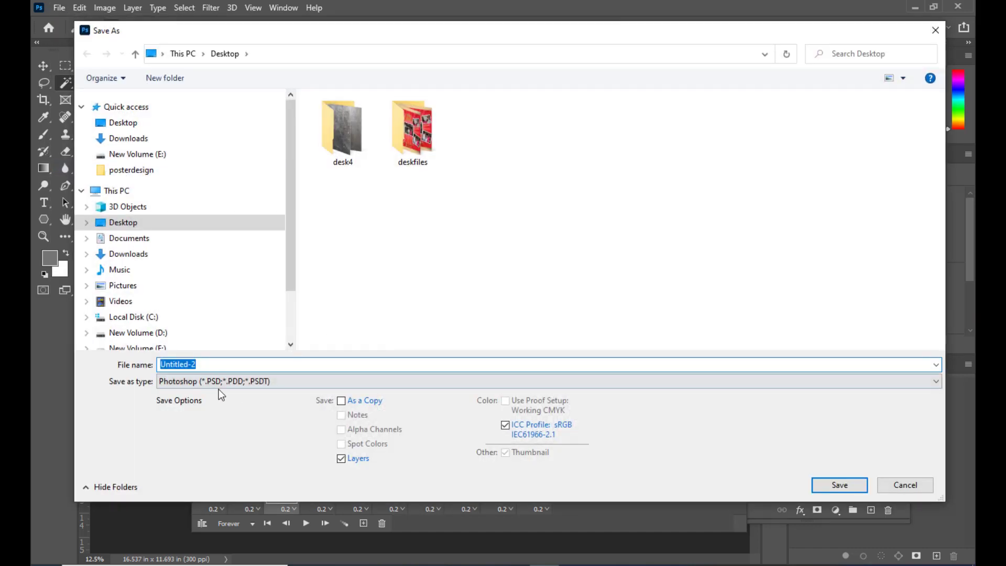
click(124, 123)
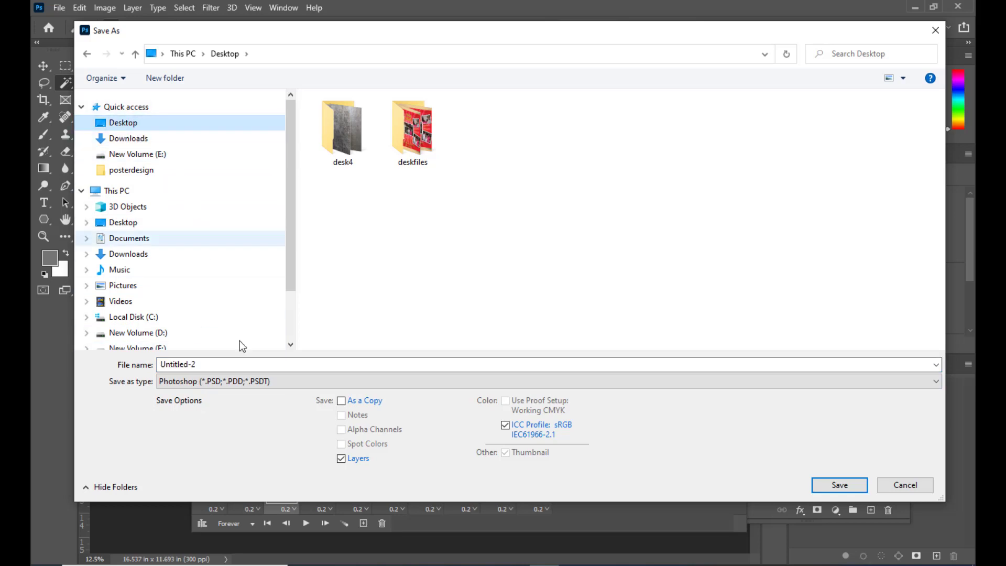
click(205, 382)
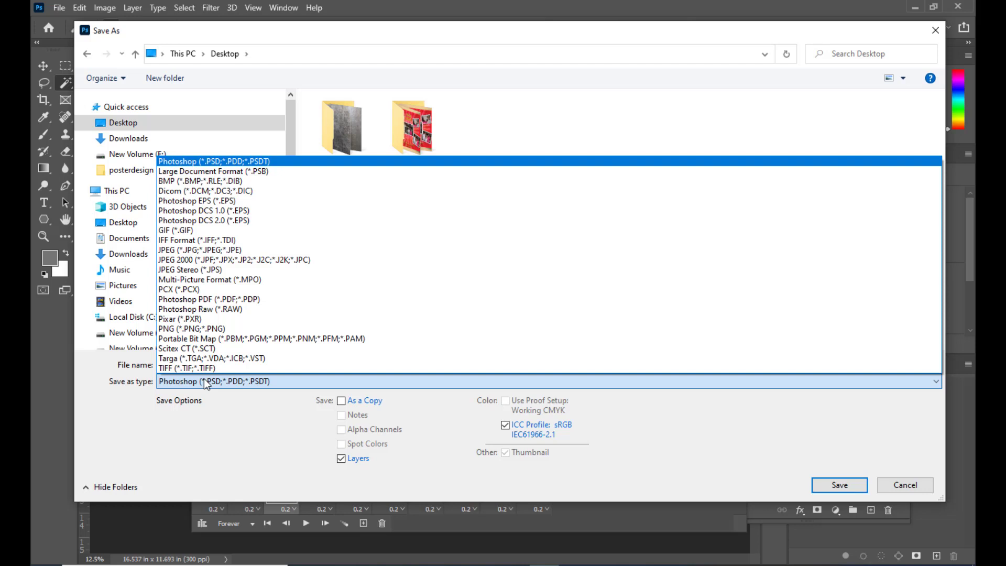
click(179, 233)
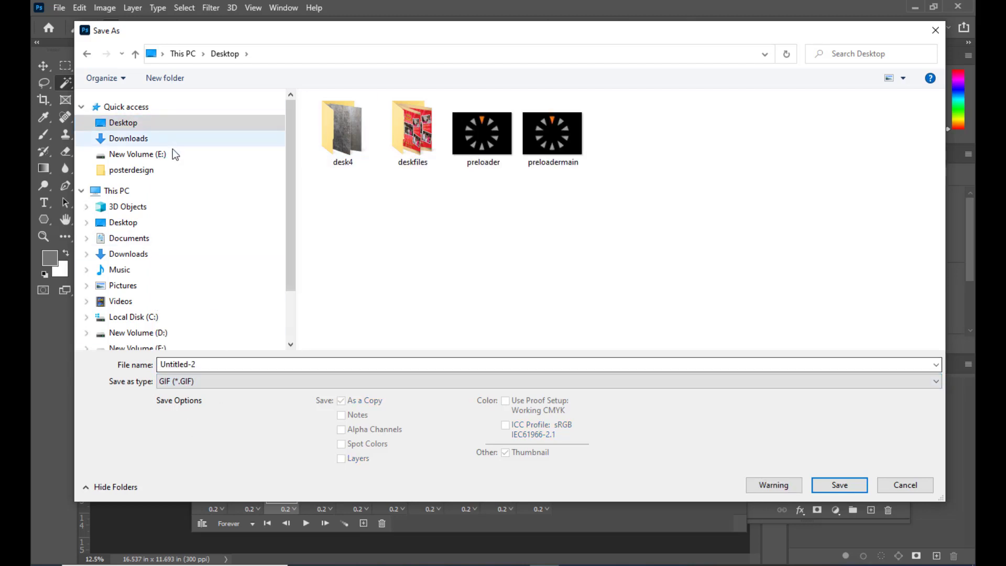
- Name the GIF file preloadergifanimation and save it
scroll(289, 196, down, 2)
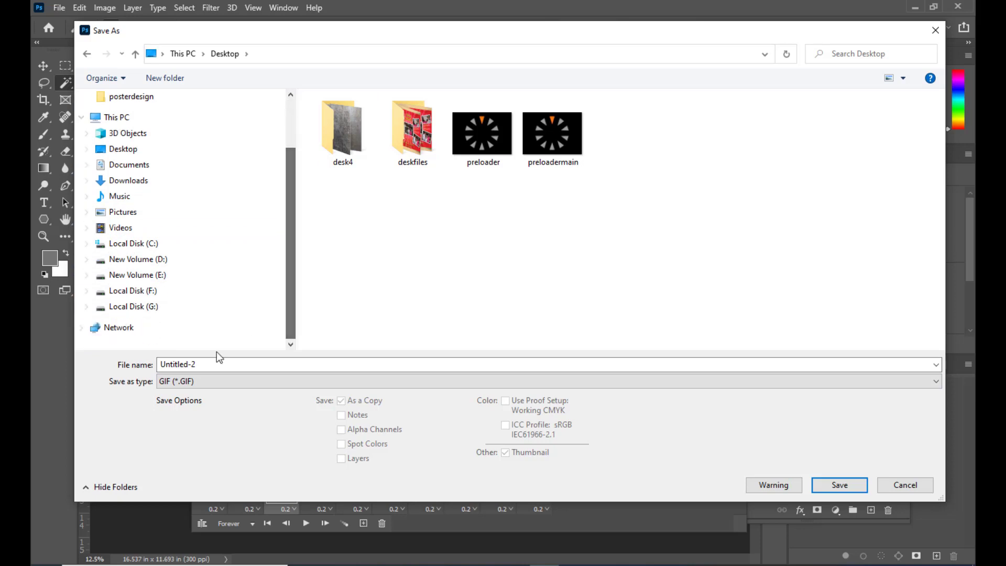
click(210, 362)
key(BackSpace)
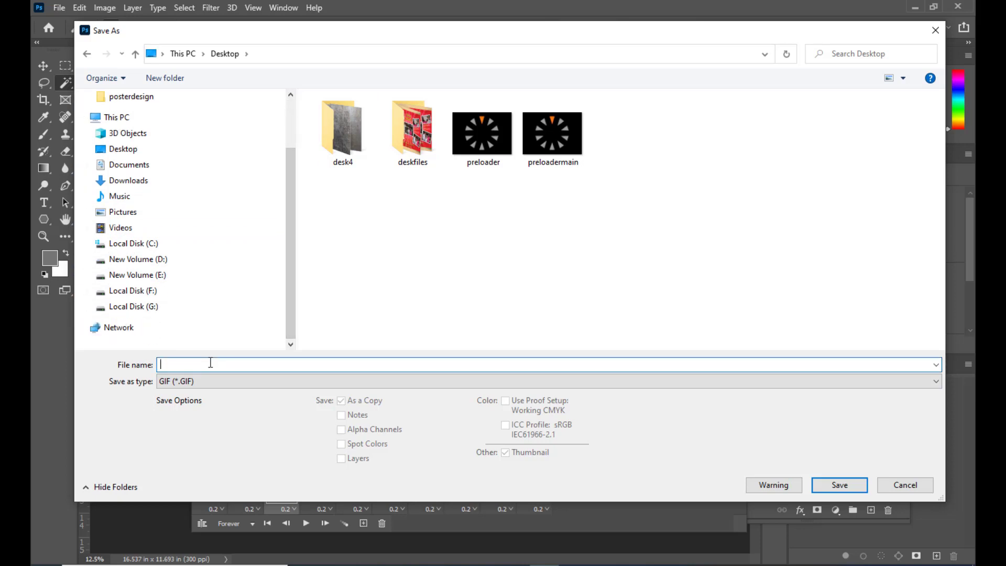
text(pr)
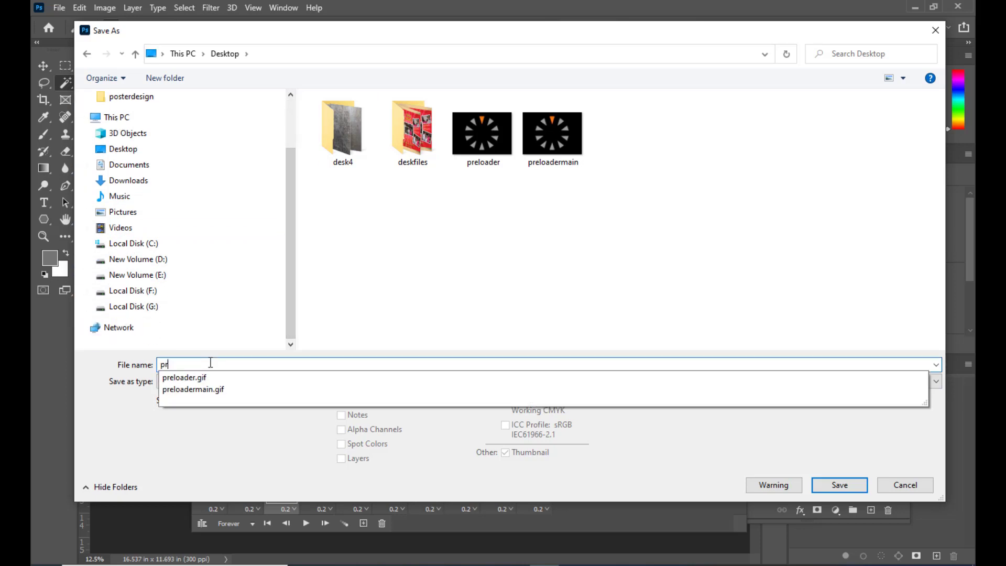
text(eloadergifanimation)
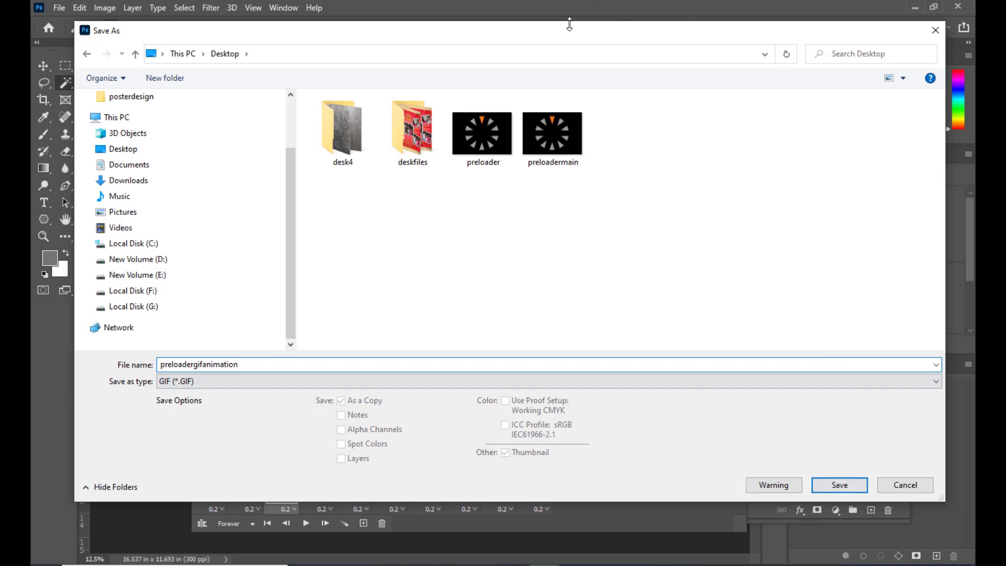
drag(568, 27, 559, 29)
click(830, 487)
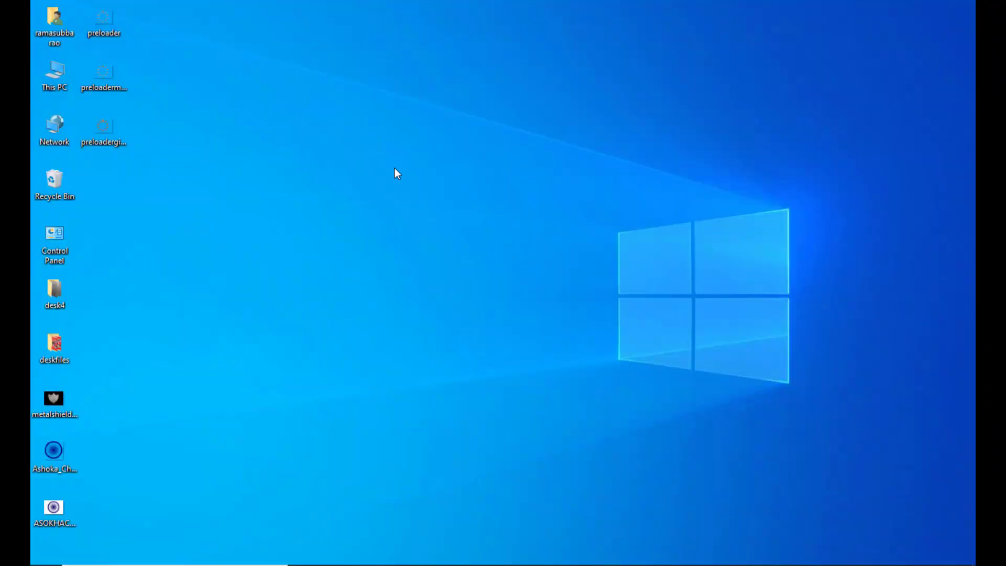
- Open the saved preloadergifanimation GIF from the desktop in the image viewer to watch it play
double_click(104, 127)
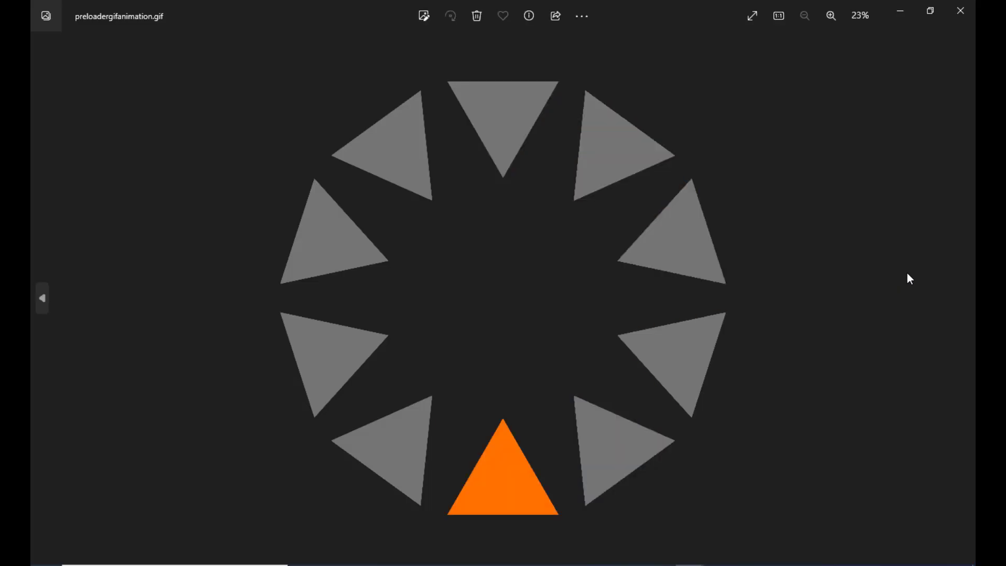